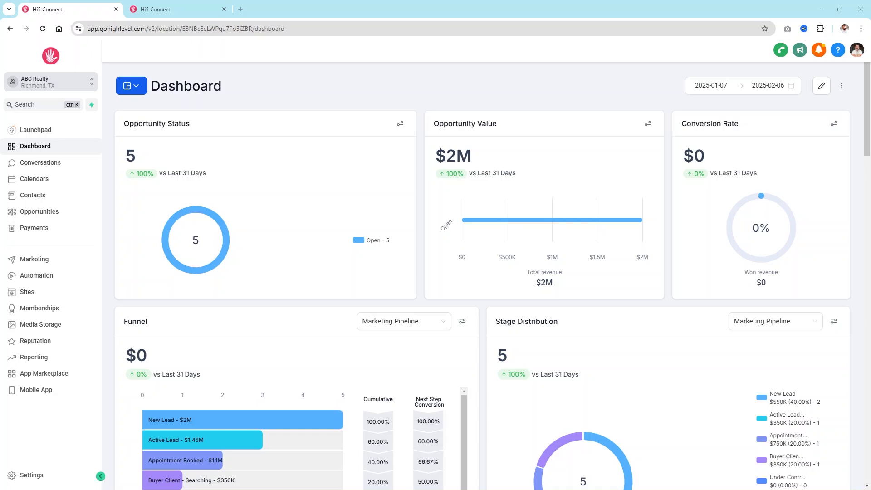
# Review the dashboard's opportunity status, opportunity value, funnel, stage distribution, tasks, manual actions and lead source report widgets.
pyautogui.scroll(-1, 349, 219)
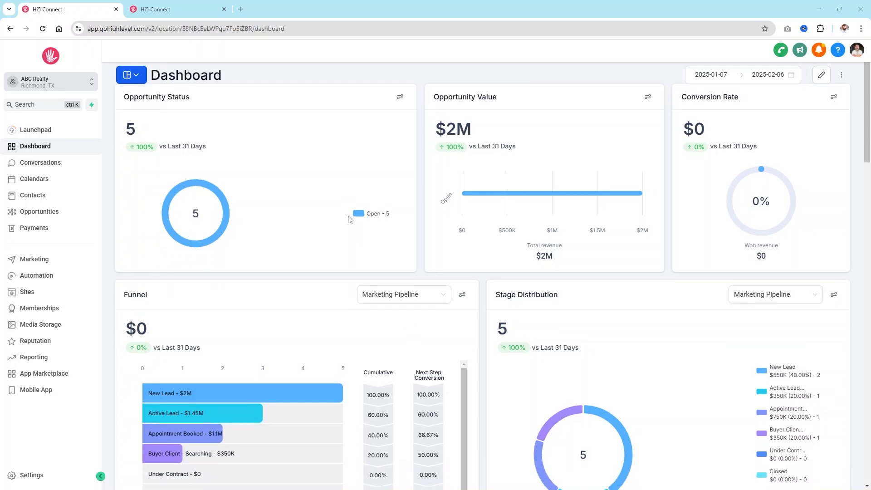
pyautogui.scroll(1, 349, 217)
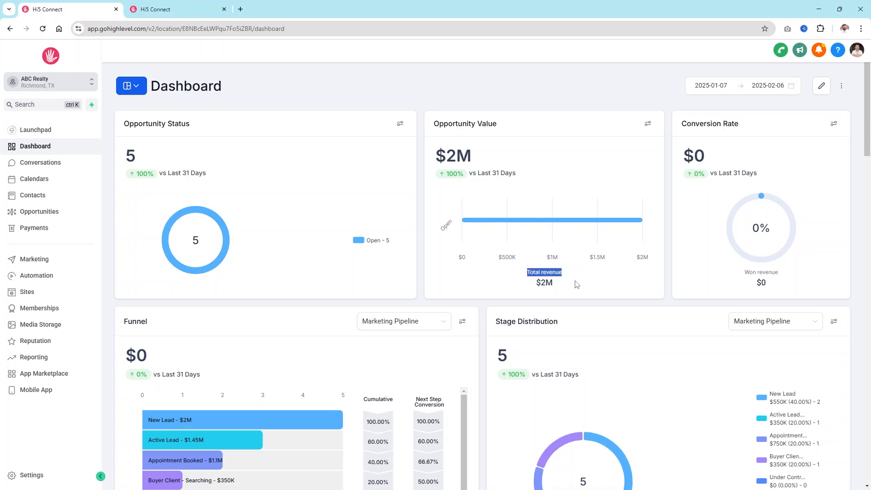
pyautogui.moveTo(560, 290); pyautogui.dragTo(531, 287)
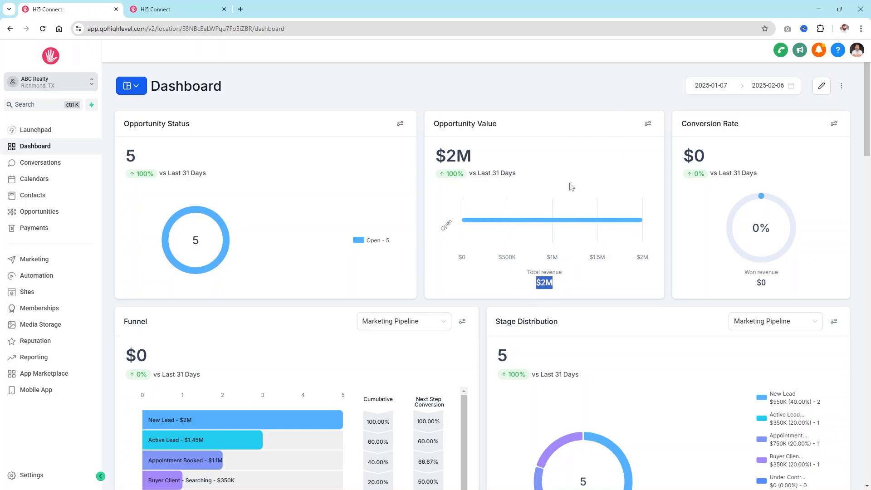
pyautogui.moveTo(494, 224)
pyautogui.scroll(-5, 812, 227)
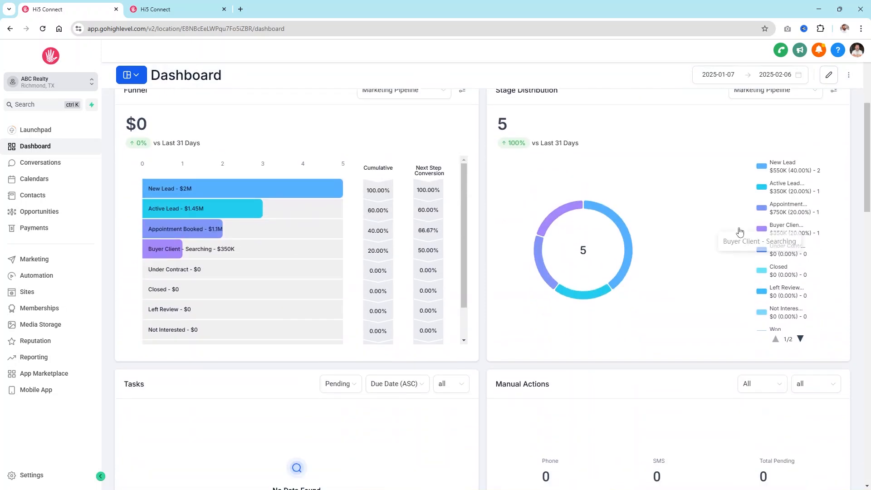
pyautogui.scroll(1, 205, 145)
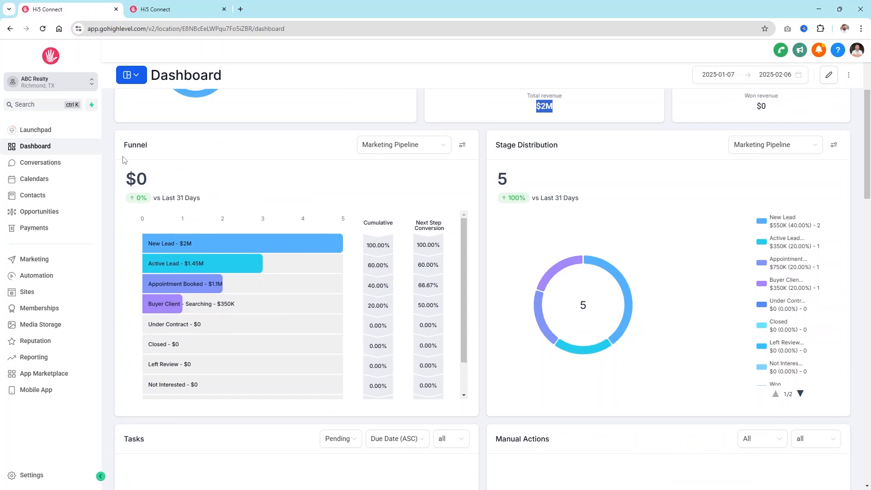
pyautogui.scroll(-2, 230, 211)
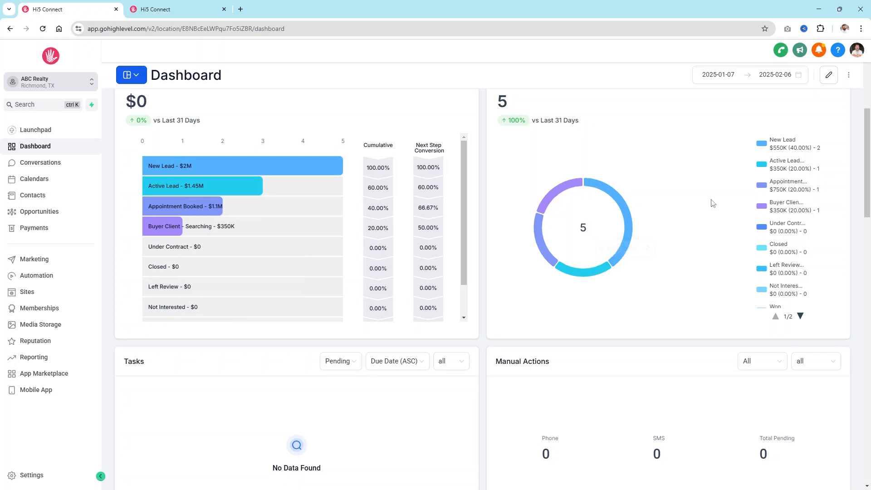
pyautogui.scroll(2, 695, 200)
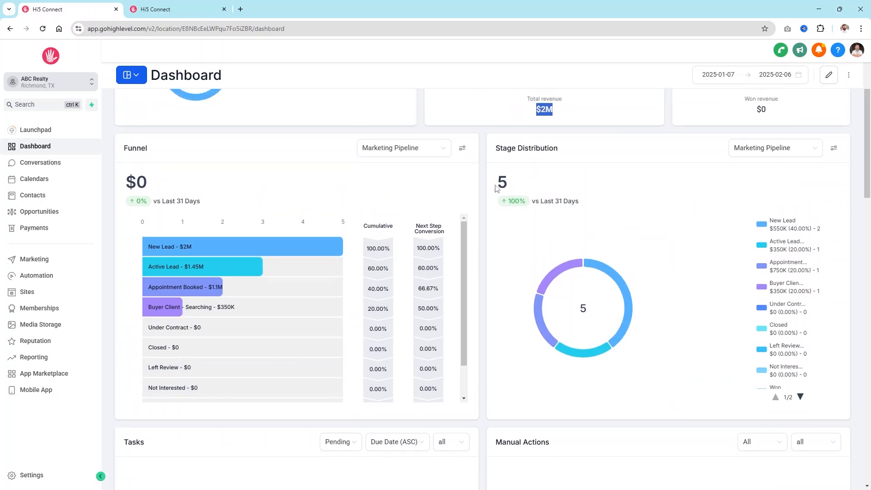
pyautogui.scroll(1, 303, 186)
pyautogui.scroll(2, 303, 186)
pyautogui.scroll(-4, 657, 222)
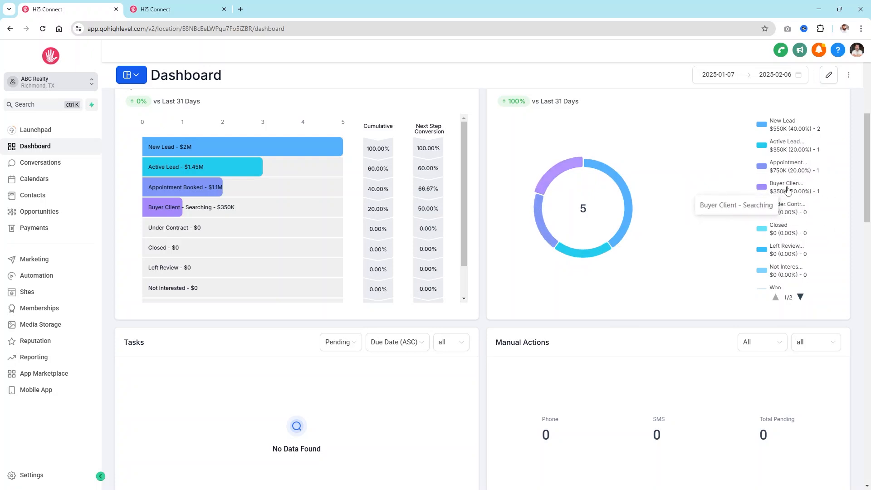
pyautogui.scroll(-5, 788, 190)
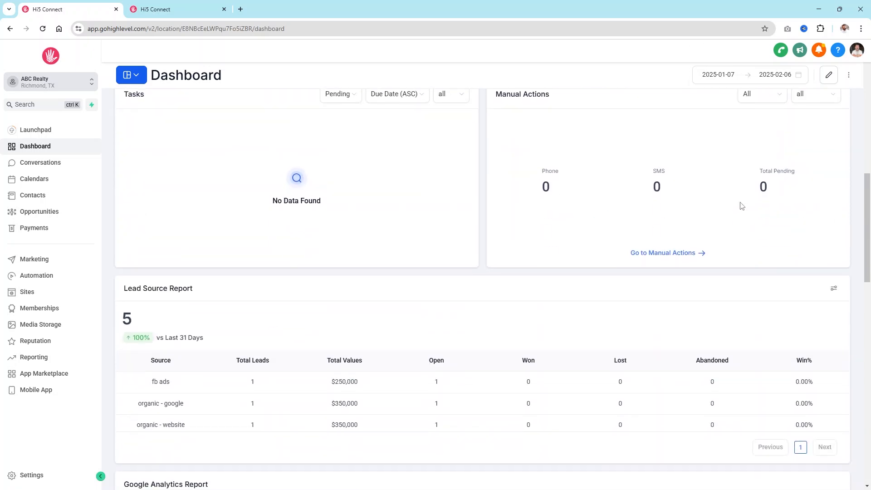
pyautogui.scroll(-3, 390, 186)
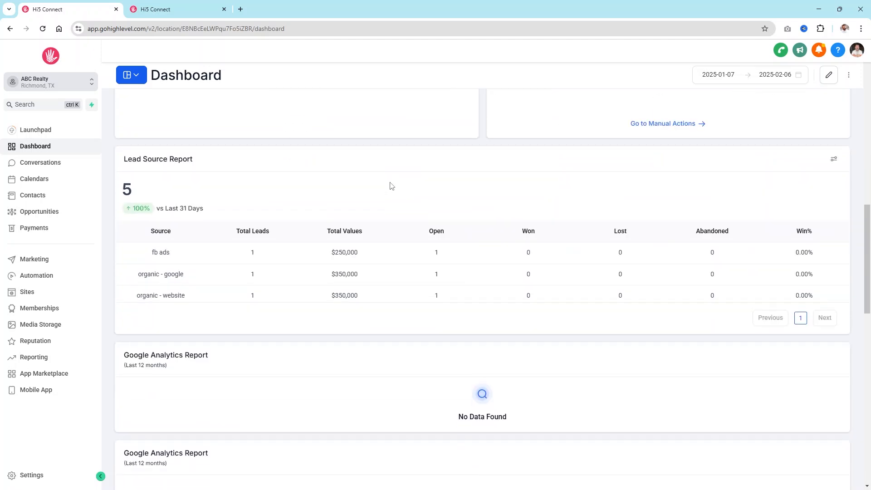
pyautogui.scroll(8, 253, 215)
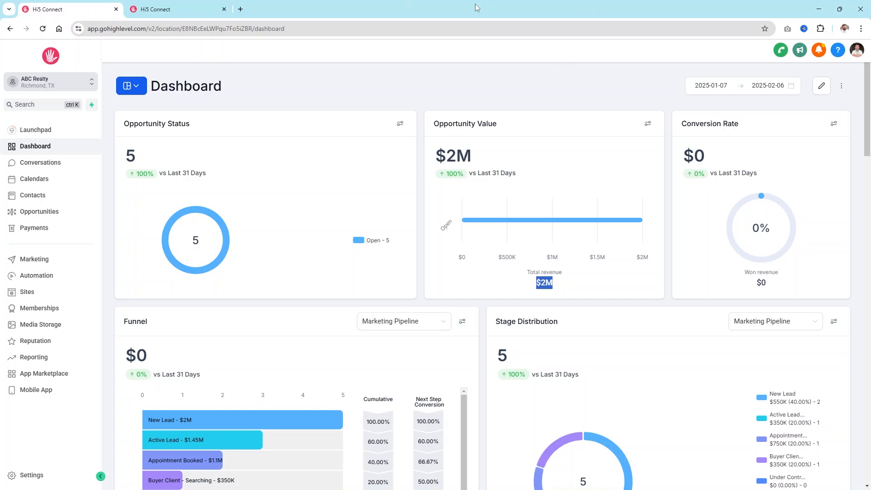
pyautogui.click(241, 110)
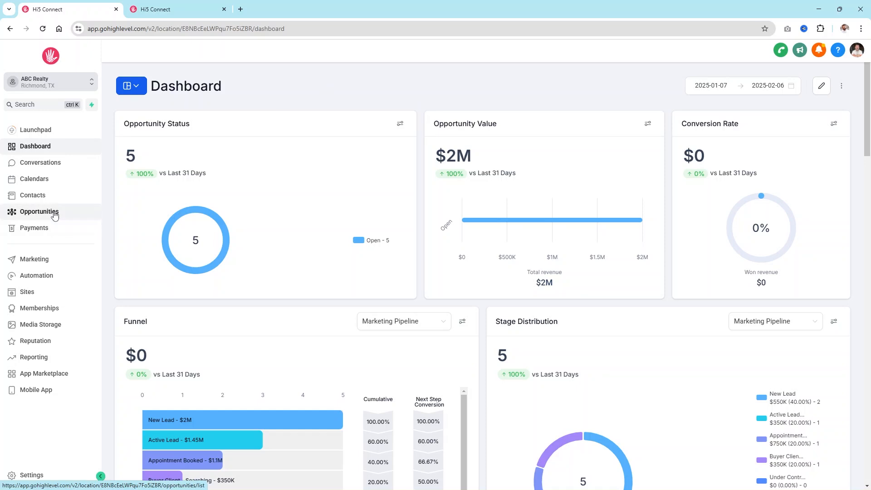
# Go to the Opportunities board and check which pipelines are available besides Marketing Pipeline.
pyautogui.click(50, 212)
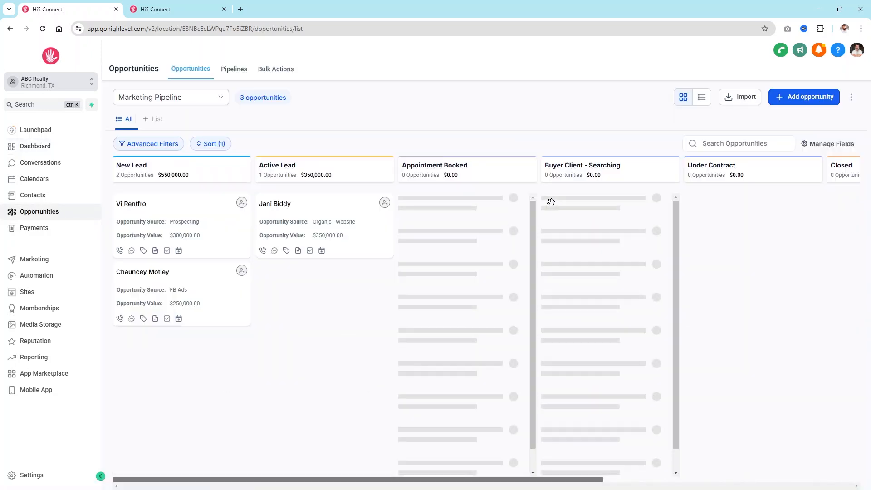
pyautogui.click(166, 99)
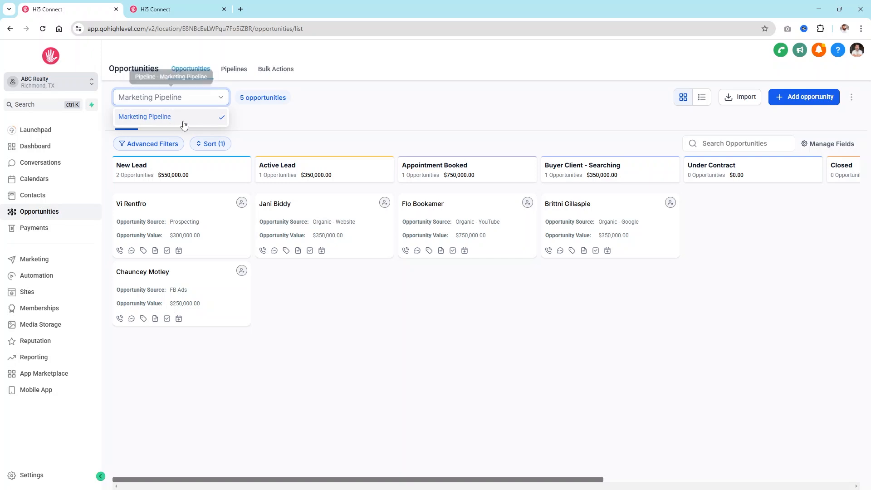
pyautogui.click(249, 112)
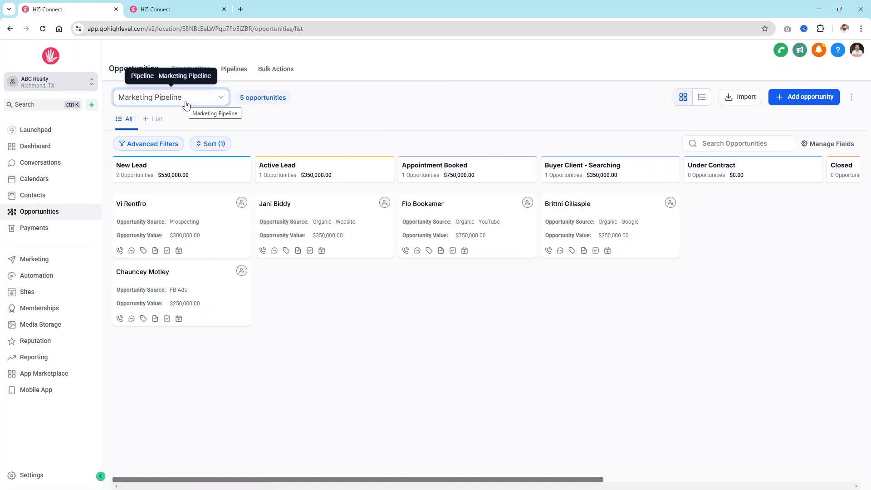
pyautogui.click(142, 94)
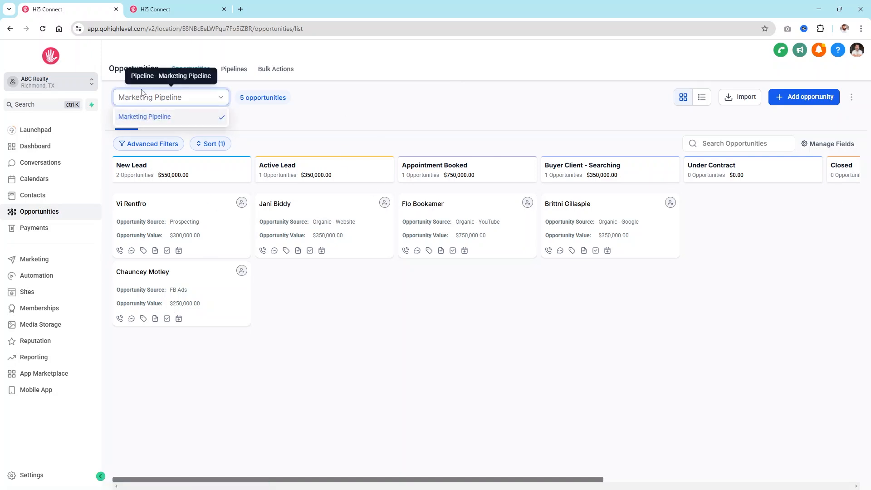
pyautogui.click(275, 124)
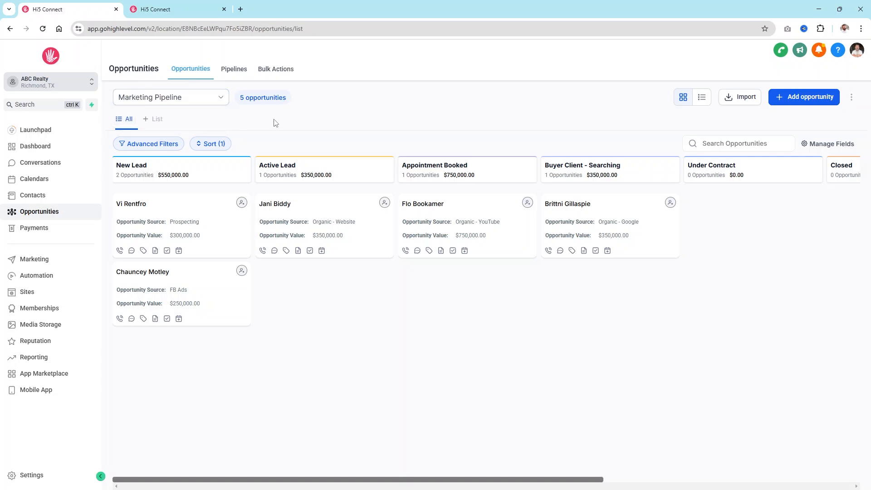
# Switch to the other account's opportunities board and look across all of its Marketing Pipeline stages.
pyautogui.hotkey('ctrl', 'Tab')
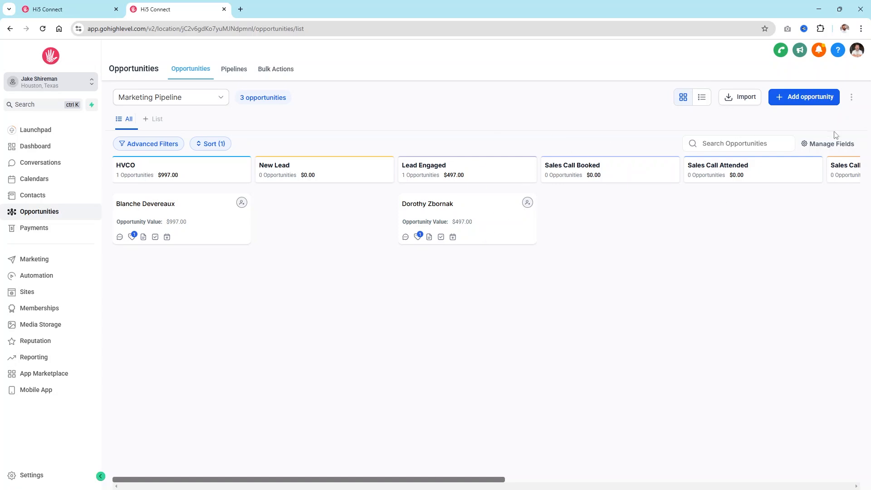
pyautogui.moveTo(502, 480); pyautogui.dragTo(617, 480)
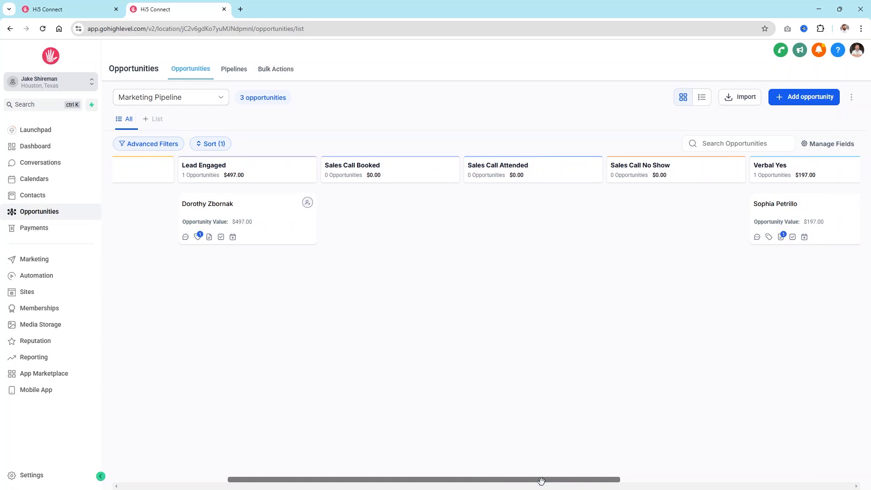
pyautogui.moveTo(540, 479); pyautogui.dragTo(345, 479)
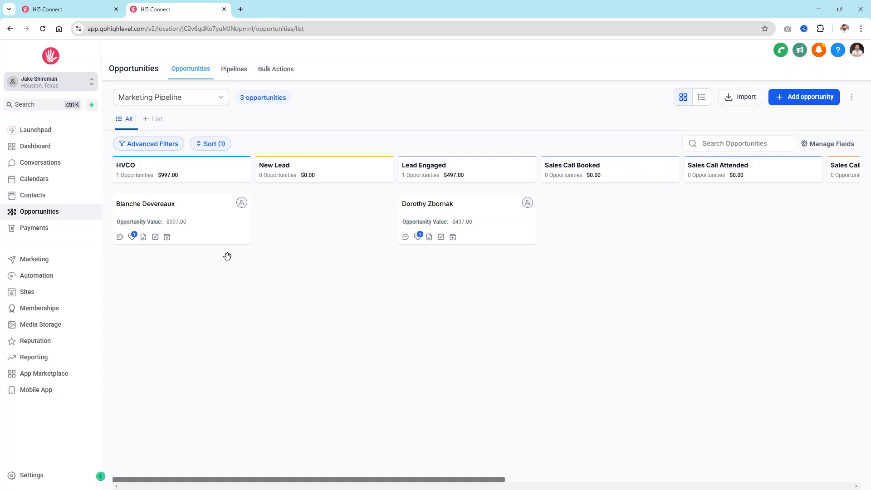
# Return to the ABC Realty account and open its list of pipelines.
pyautogui.click(44, 6)
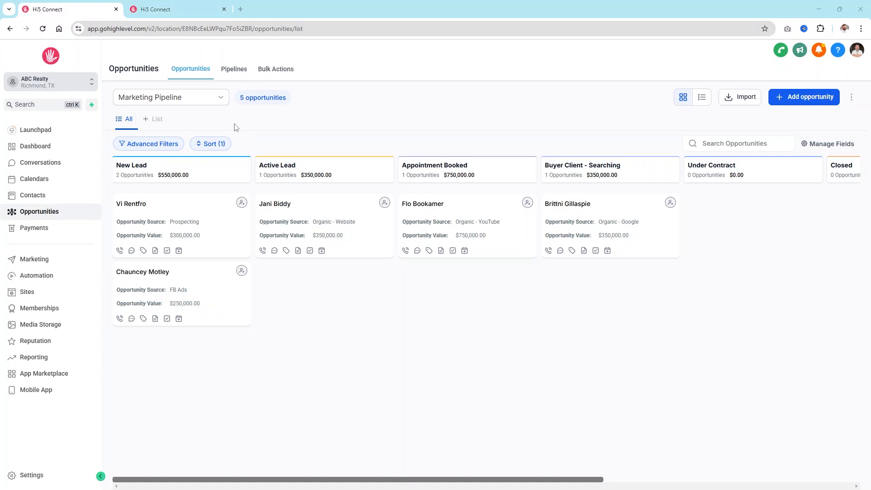
pyautogui.click(236, 72)
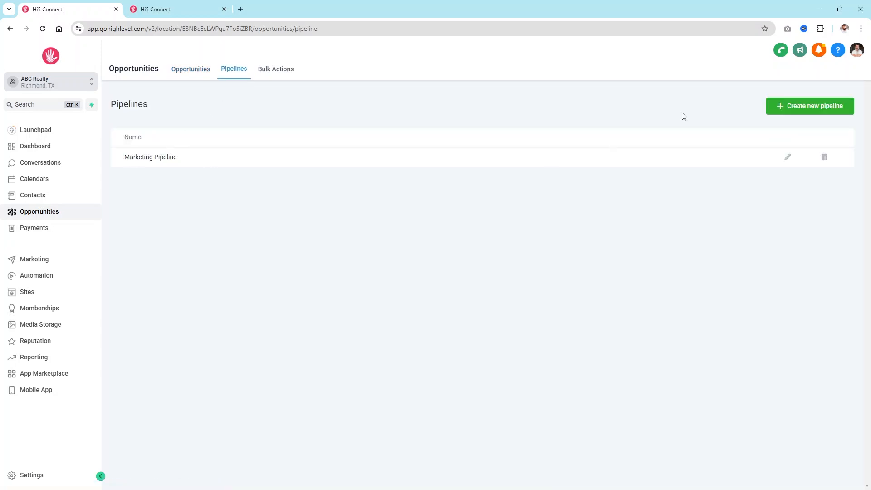
# Start a new pipeline and name it "Onboarding Pipeline".
pyautogui.click(812, 111)
pyautogui.click(346, 116)
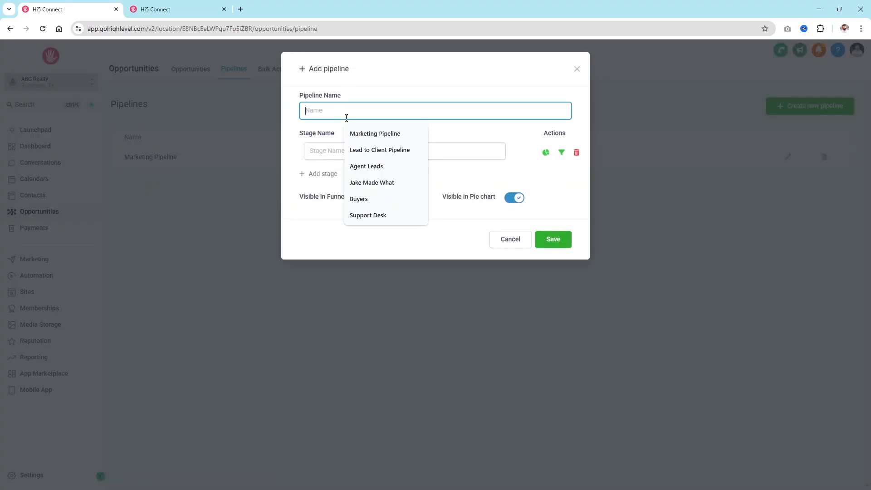
pyautogui.write('Onboarding Pipeline')
# Name the new pipeline's first stage "Onboarding Call Scheduled".
pyautogui.click(383, 149)
pyautogui.write('Schedule')
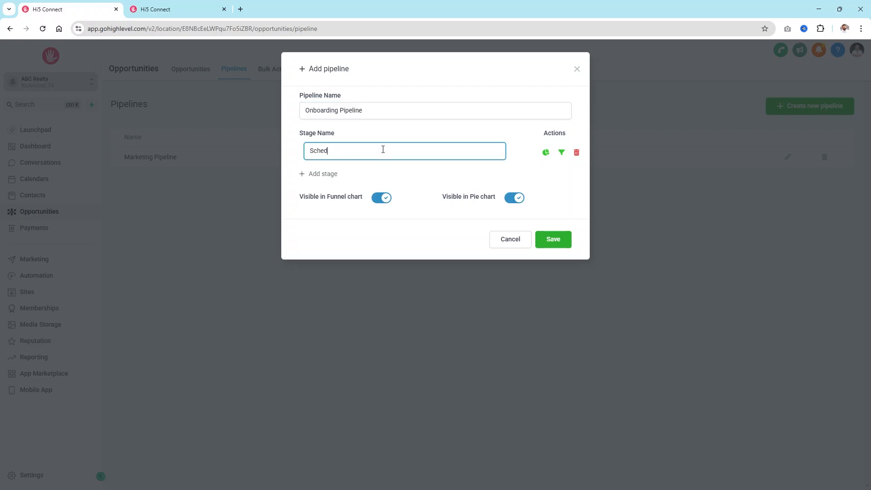
pyautogui.press('BackSpace')
pyautogui.press('BackSpace')
pyautogui.press('BackSpace')
pyautogui.press('BackSpace')
pyautogui.press('BackSpace')
pyautogui.press('BackSpace')
pyautogui.press('BackSpace')
pyautogui.write('Ob')
pyautogui.write('b')
pyautogui.write('oarding Call Sce')
pyautogui.write('edule')
pyautogui.write('d')
# Add two more stages named "Phone Number Setup" and "A2P Submitted" to the Onboarding Pipeline.
pyautogui.click(319, 176)
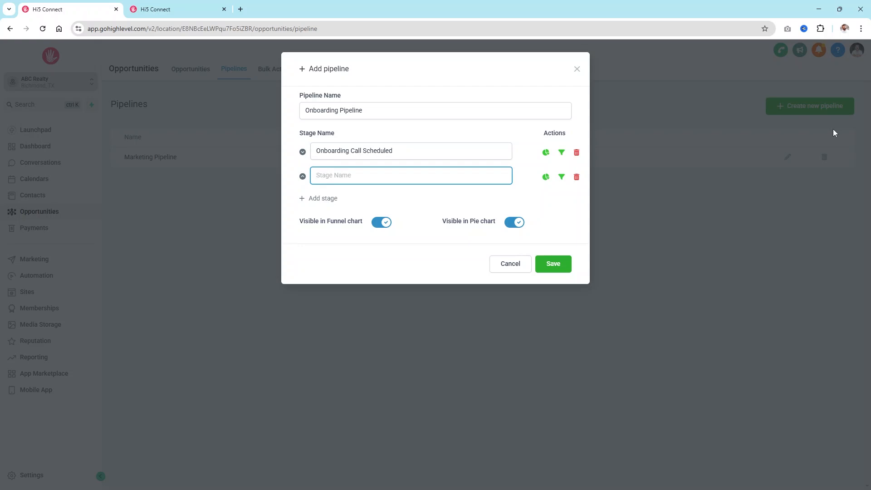
pyautogui.write('Phone Number Setup')
pyautogui.click(334, 197)
pyautogui.click(333, 197)
pyautogui.write('A2P Su')
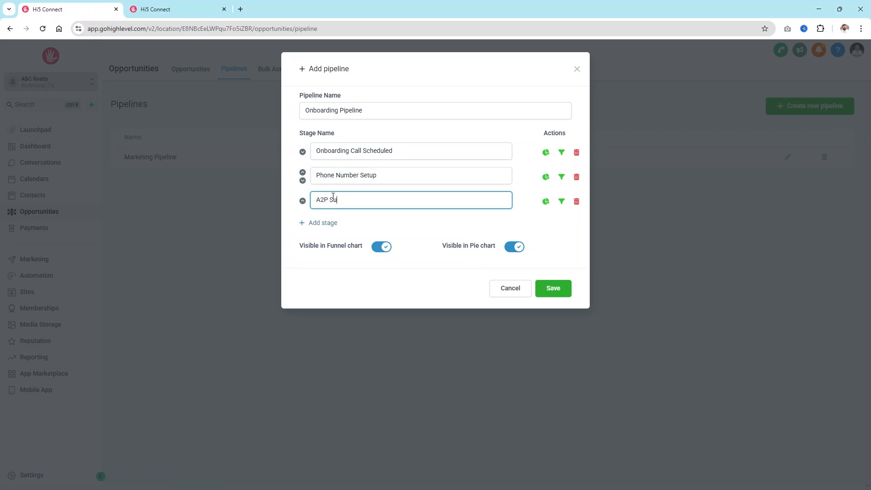
pyautogui.write('bmitted')
pyautogui.click(353, 221)
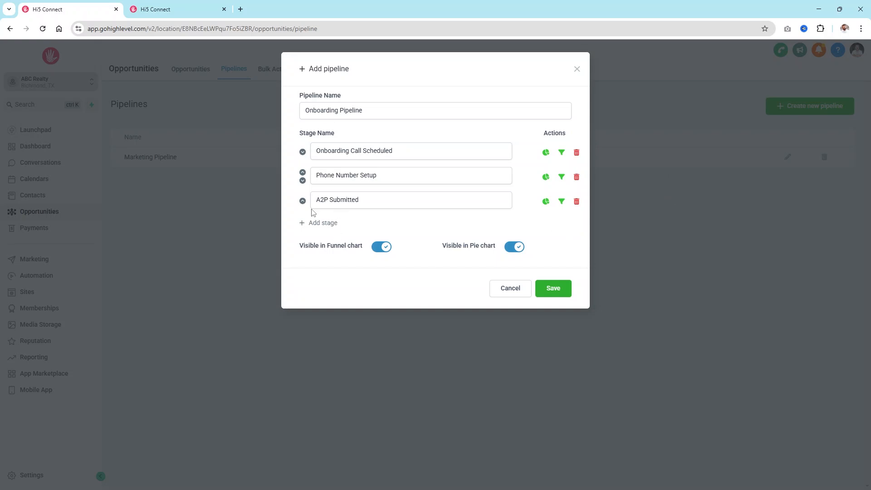
# Reorder the stages to Phone Number Setup, A2P Submitted, Onboarding Call Scheduled, and discard the new pipeline without saving.
pyautogui.click(302, 180)
pyautogui.click(303, 201)
pyautogui.click(303, 172)
pyautogui.click(303, 180)
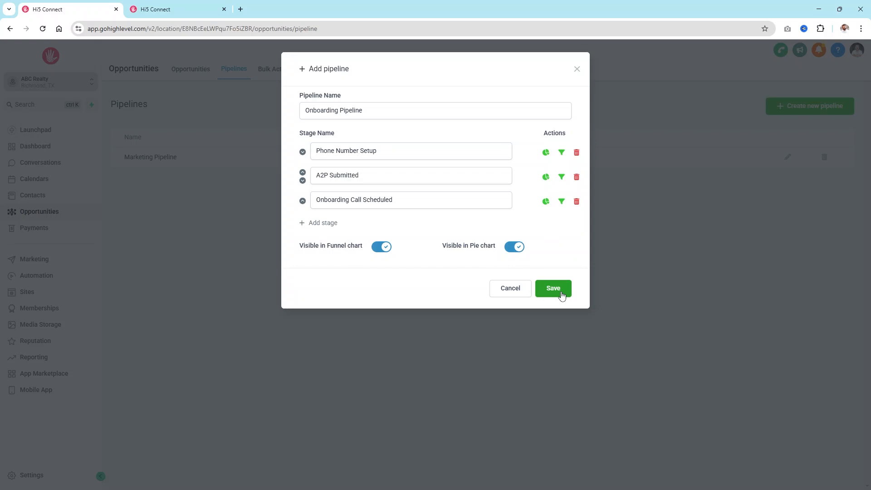
pyautogui.click(509, 291)
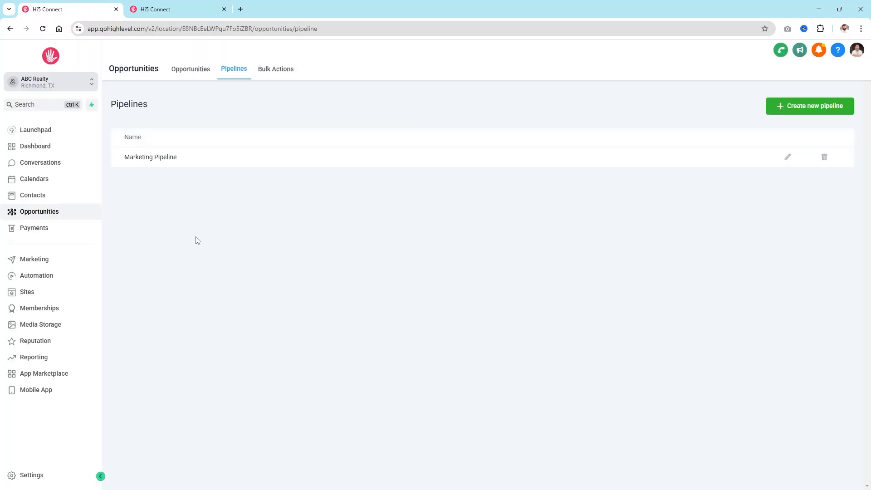
# Edit the Marketing Pipeline, adding a stage named "Appointment Attended" after Not Interested and a further blank stage below it.
pyautogui.click(787, 158)
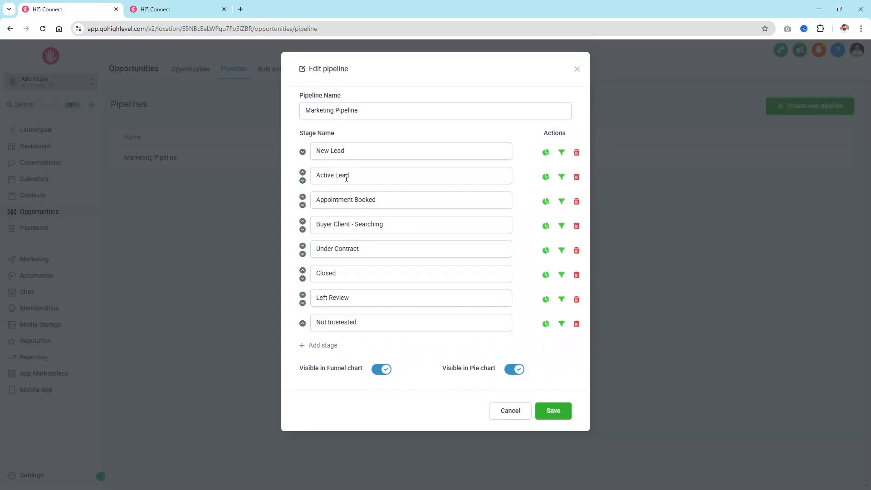
pyautogui.click(323, 345)
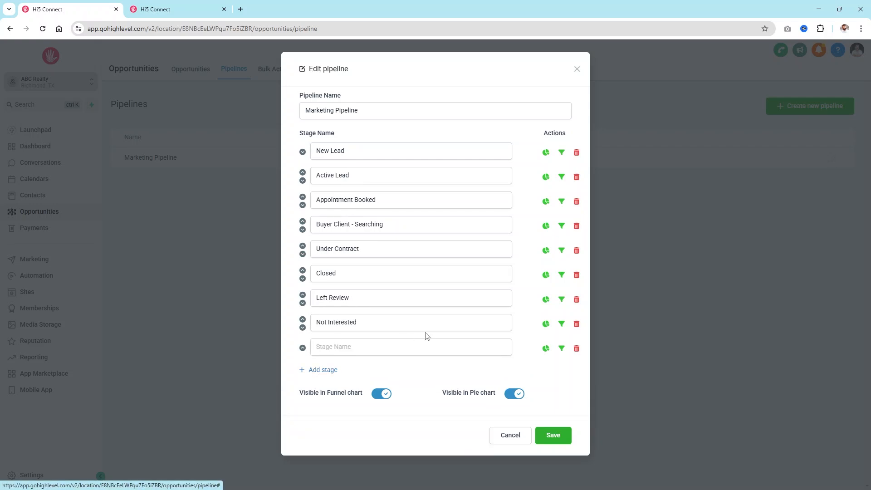
pyautogui.click(391, 350)
pyautogui.write('Appoi')
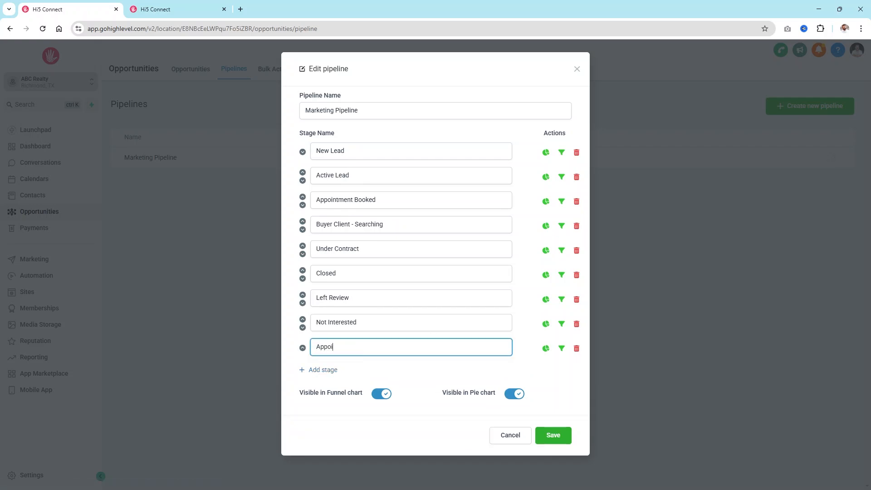
pyautogui.write('nt Attended')
pyautogui.click(328, 371)
pyautogui.click(337, 349)
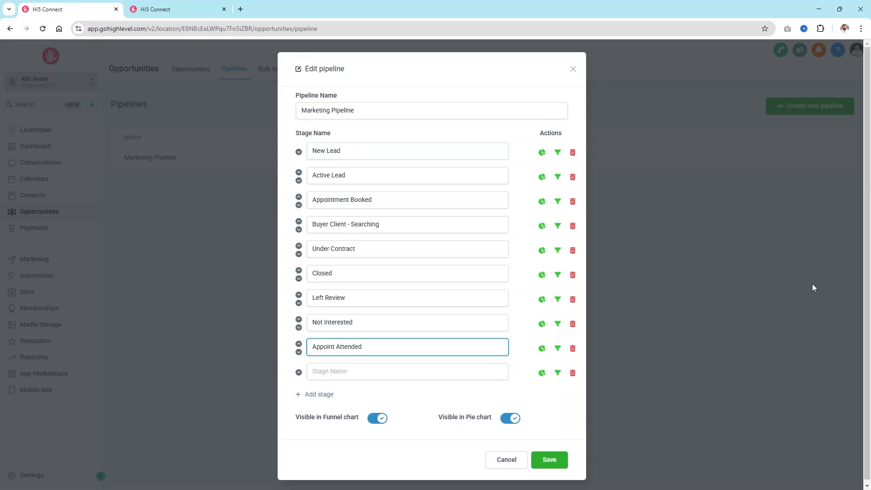
pyautogui.write('ment')
# Name the blank last stage "Appointment No Show".
pyautogui.click(363, 374)
pyautogui.write('Appoint')
pyautogui.write('mn')
pyautogui.write('nt No Show')
# Move the Appointment Attended stage up to directly below Appointment Booked.
pyautogui.click(299, 343)
pyautogui.click(299, 319)
pyautogui.click(299, 294)
pyautogui.click(298, 270)
pyautogui.click(298, 246)
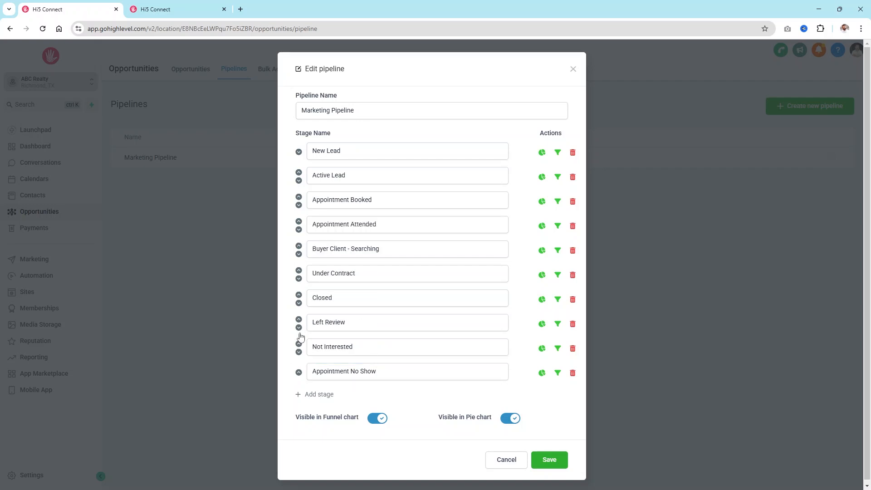
# Move the Appointment No Show stage up to directly below Appointment Attended and save the Marketing Pipeline.
pyautogui.click(298, 372)
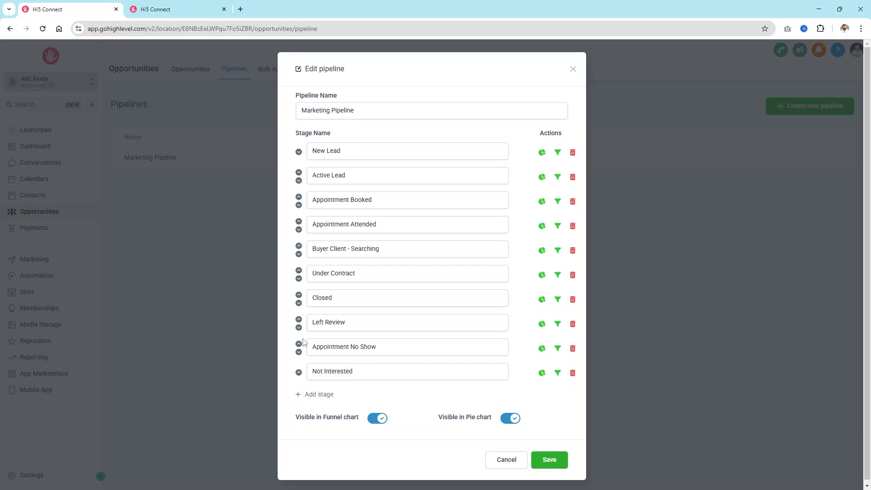
pyautogui.click(299, 344)
pyautogui.click(298, 319)
pyautogui.click(298, 295)
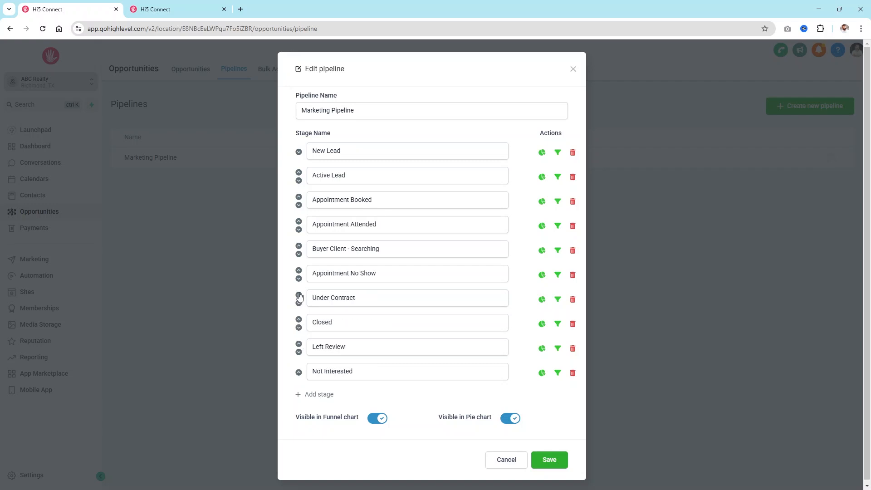
pyautogui.click(298, 271)
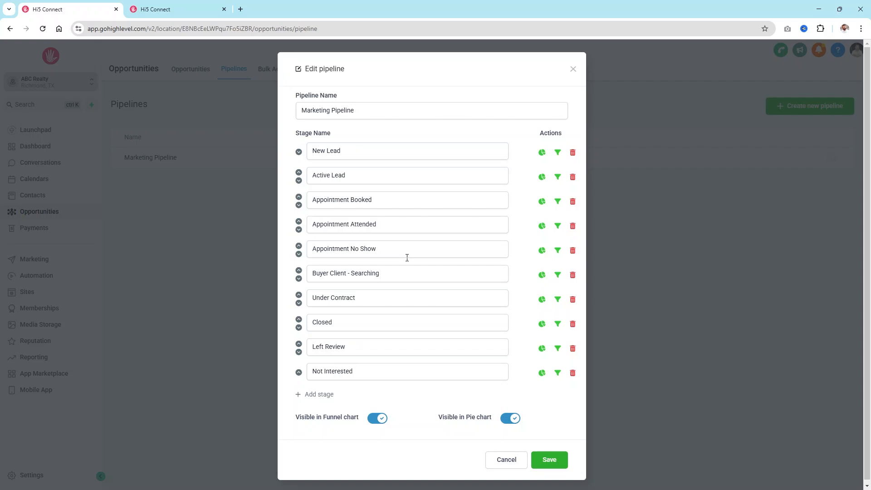
pyautogui.click(557, 460)
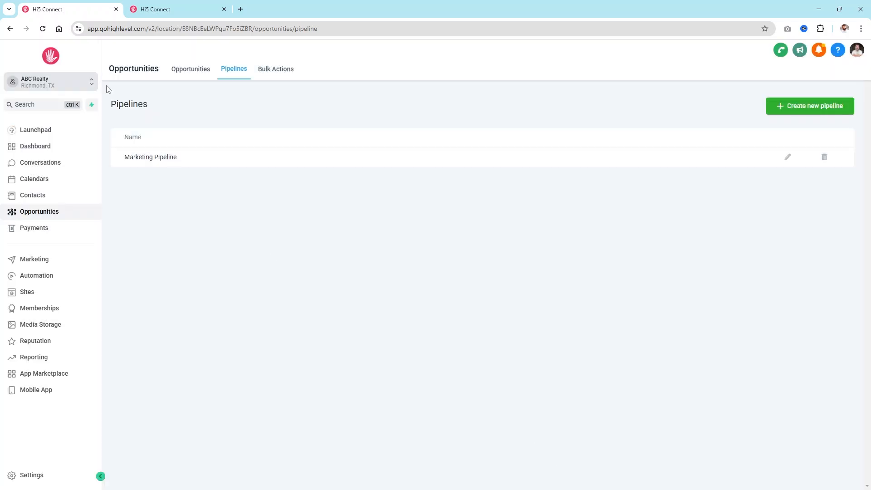
# On the opportunities board, move the Appointment Booked opportunity to Appointment Attended and check its details.
pyautogui.click(192, 68)
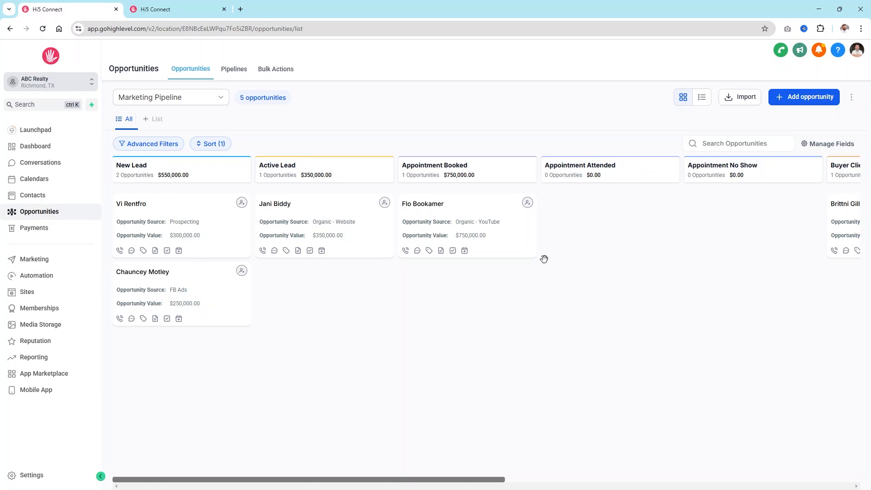
pyautogui.moveTo(456, 207); pyautogui.dragTo(608, 254)
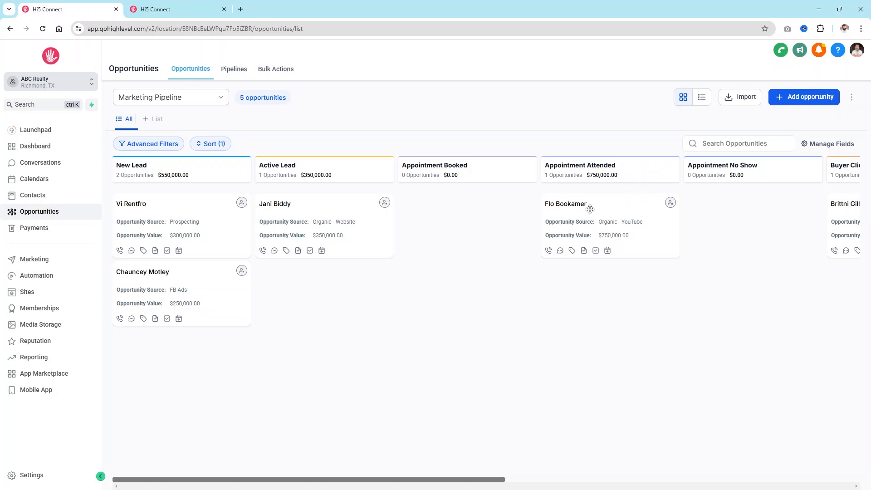
pyautogui.click(612, 205)
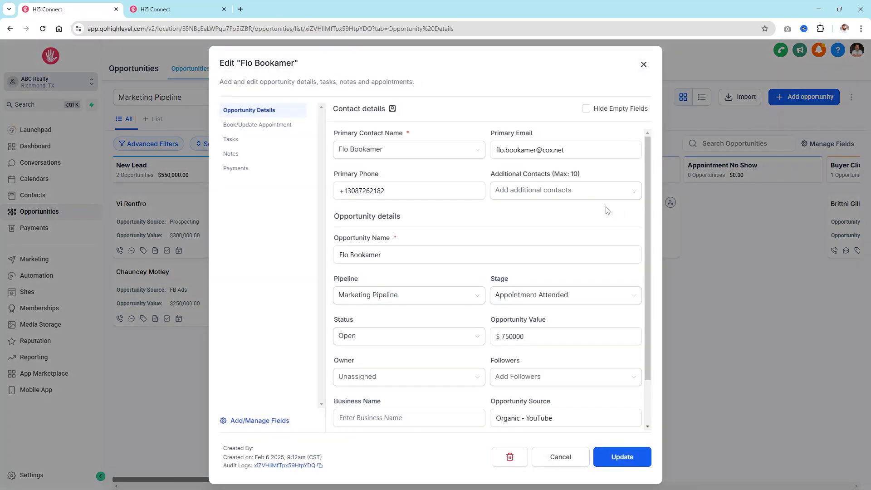
pyautogui.click(644, 64)
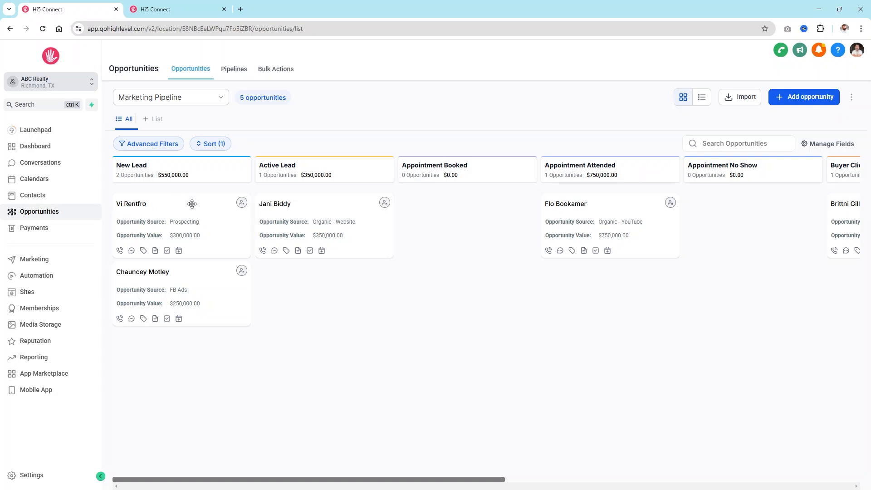
# Move the Prospecting-sourced opportunity from New Lead to Active Lead and view the other account's Marketing Pipeline for comparison.
pyautogui.moveTo(193, 203); pyautogui.dragTo(338, 278)
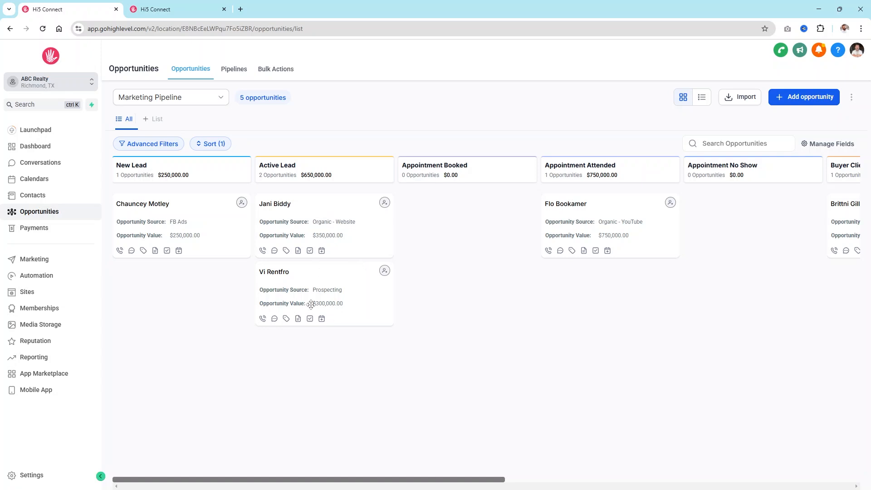
pyautogui.click(136, 17)
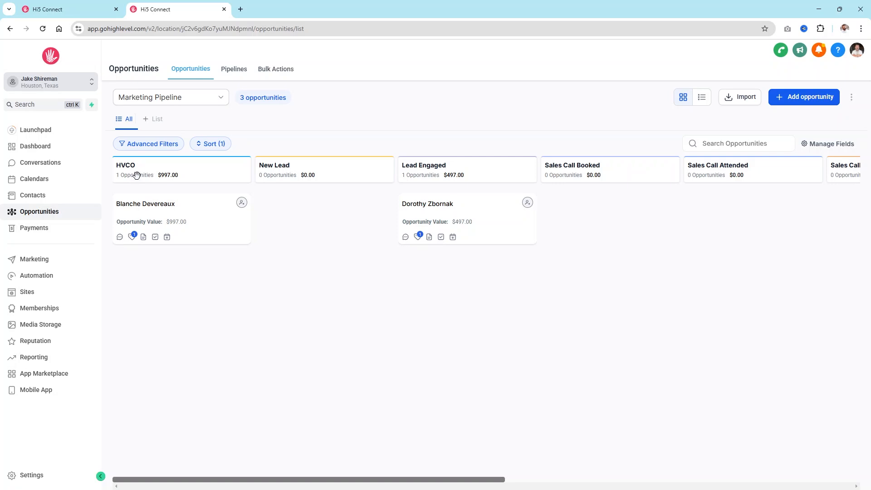
pyautogui.click(76, 14)
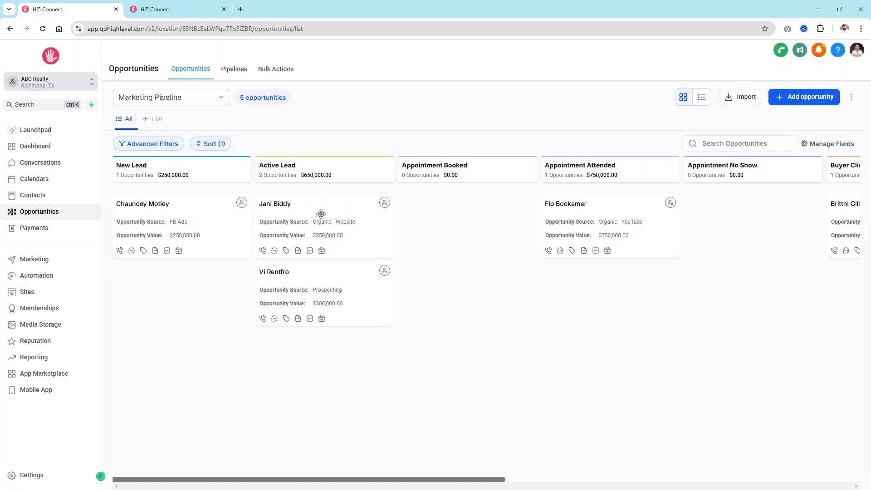
# Try the Organic - Website opportunity in Appointment Booked, return it to Active Lead, and look over the remaining stages.
pyautogui.moveTo(326, 202); pyautogui.dragTo(456, 204)
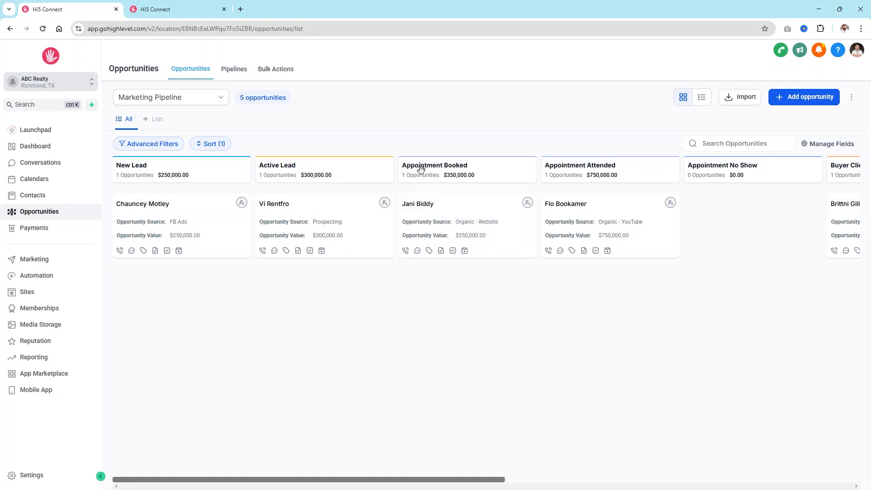
pyautogui.moveTo(454, 200); pyautogui.dragTo(313, 275)
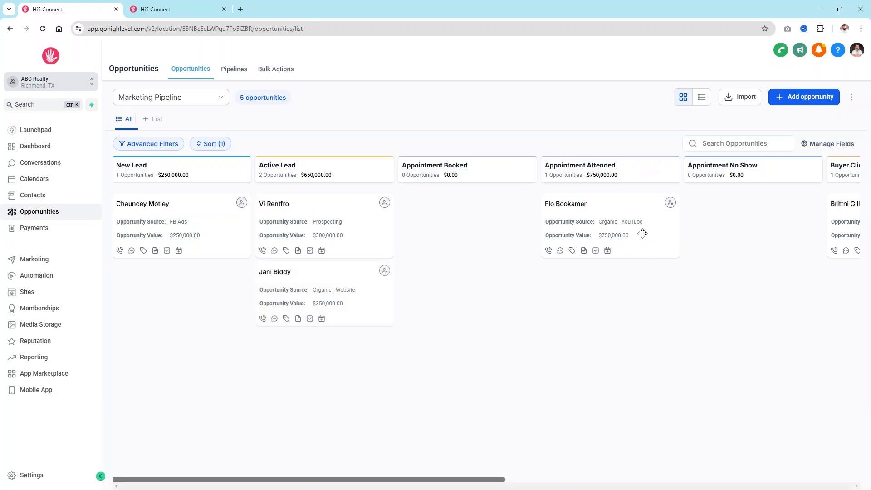
pyautogui.moveTo(404, 479); pyautogui.dragTo(773, 468)
pyautogui.moveTo(560, 480); pyautogui.dragTo(431, 462)
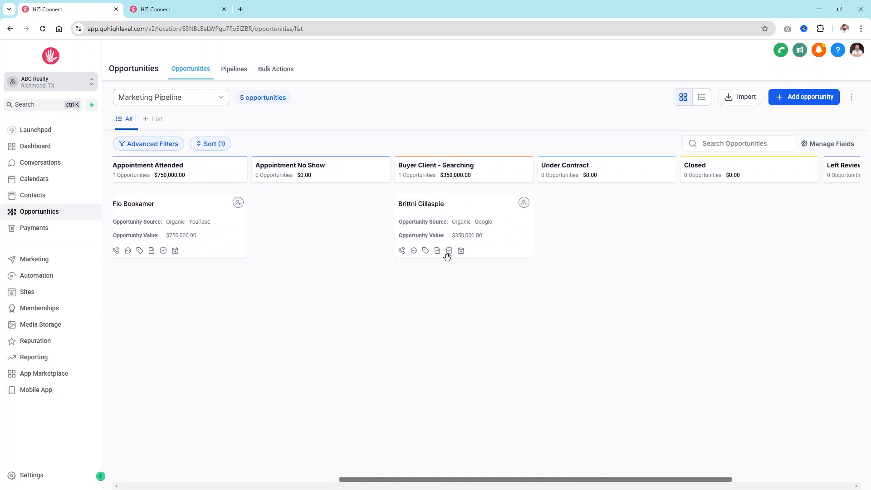
pyautogui.moveTo(637, 479); pyautogui.dragTo(266, 455)
pyautogui.moveTo(325, 451); pyautogui.dragTo(486, 451)
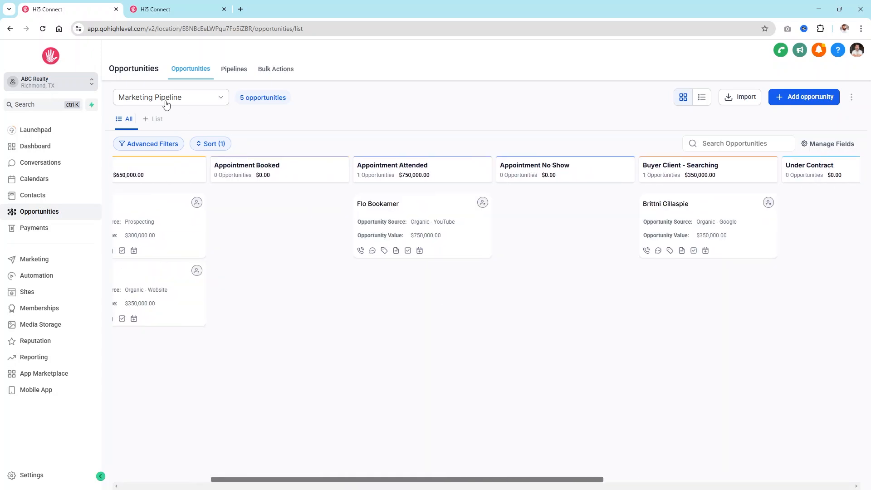
# Edit the Marketing Pipeline and add a new stage named "Seller - Listed" at the end.
pyautogui.click(231, 69)
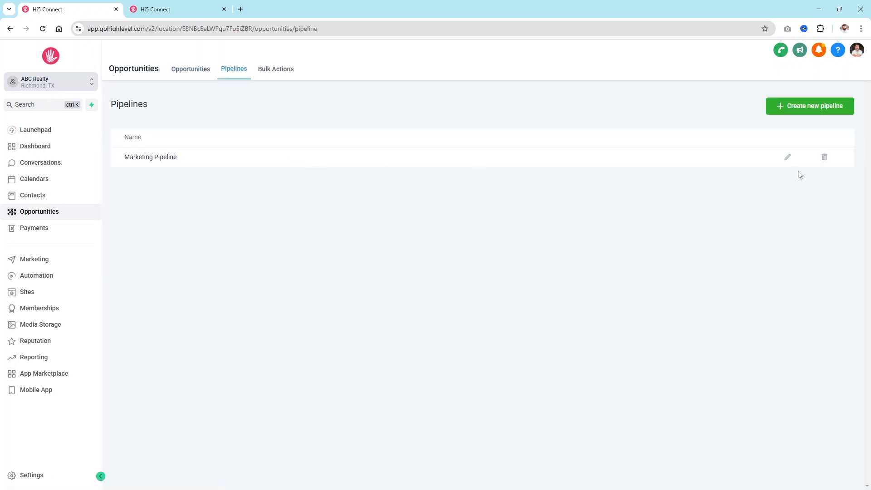
pyautogui.click(789, 158)
pyautogui.click(317, 394)
pyautogui.click(388, 392)
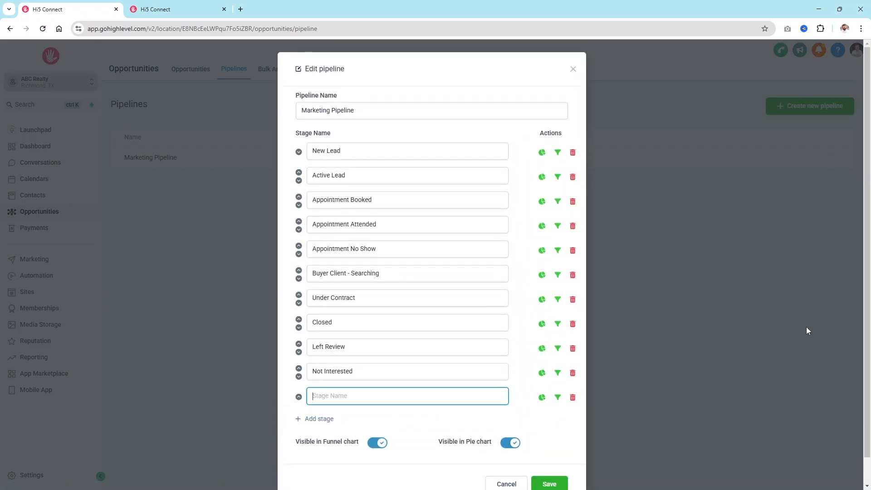
pyautogui.write('Seller - Listed')
# Move the Seller - Listed stage up to directly below Buyer Client - Searching and save the pipeline.
pyautogui.click(298, 397)
pyautogui.click(298, 369)
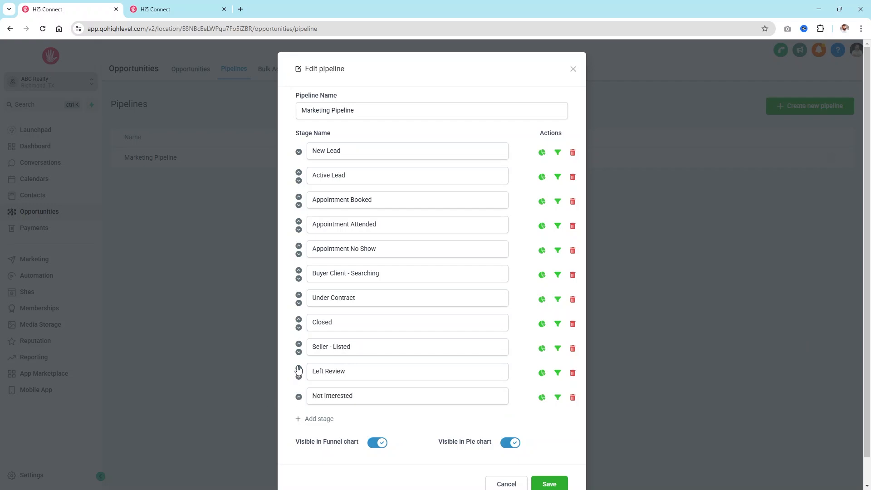
pyautogui.click(299, 344)
pyautogui.click(299, 319)
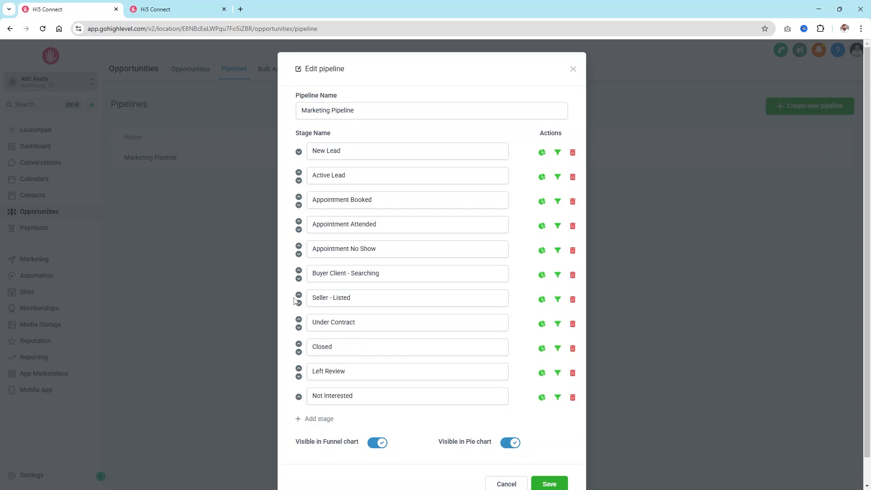
pyautogui.click(550, 484)
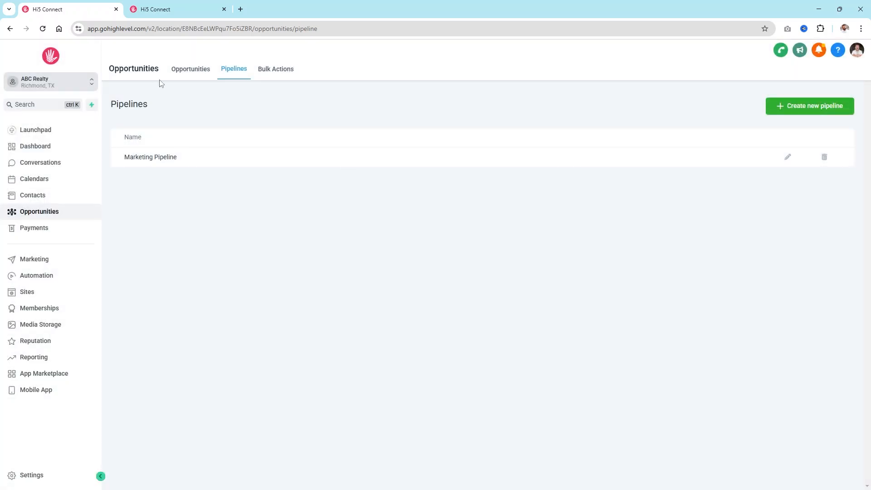
# From the opportunities board, open the contact record of the New Lead opportunity and return to the board.
pyautogui.click(199, 66)
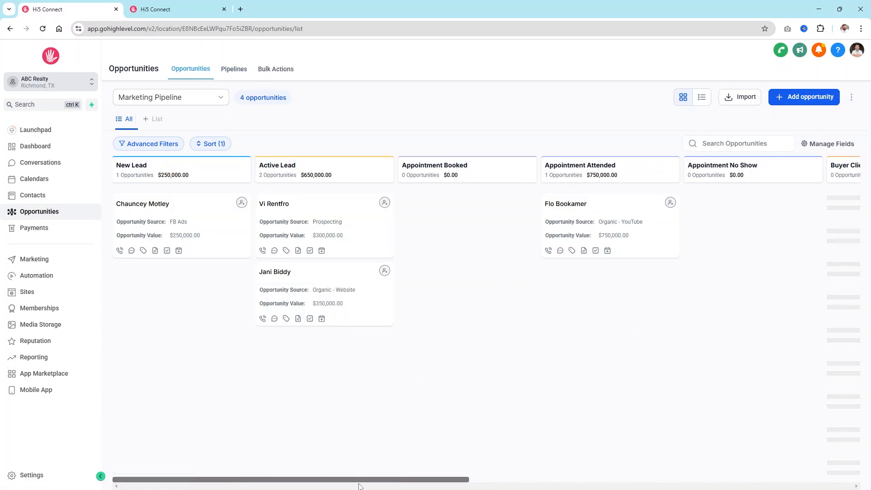
pyautogui.click(137, 203)
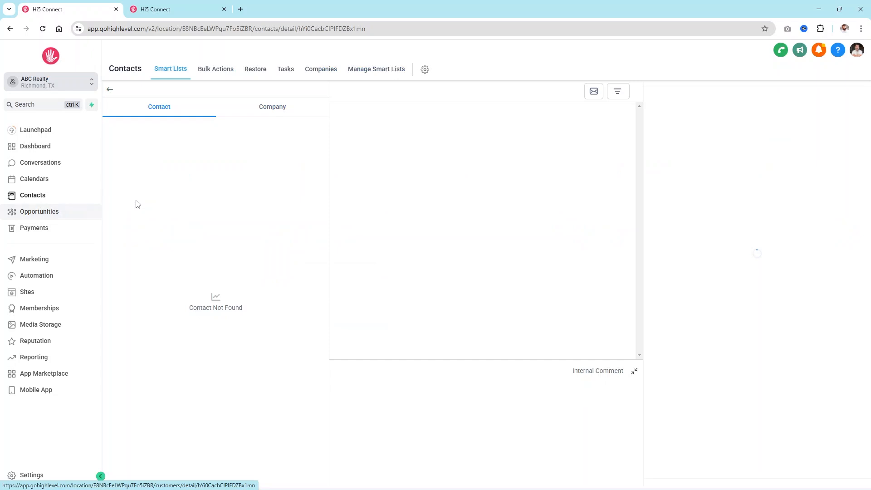
pyautogui.click(10, 28)
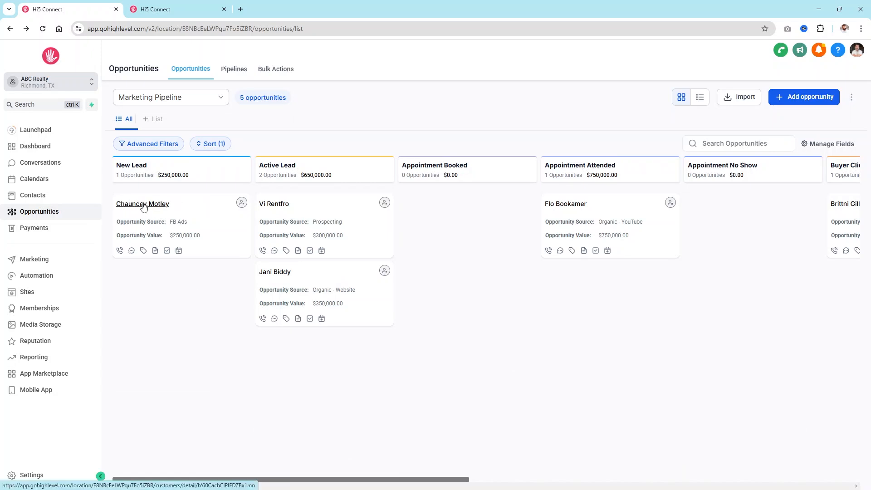
# Open the New Lead opportunity's details, check its contact fields and set its stage to Active Lead.
pyautogui.click(225, 248)
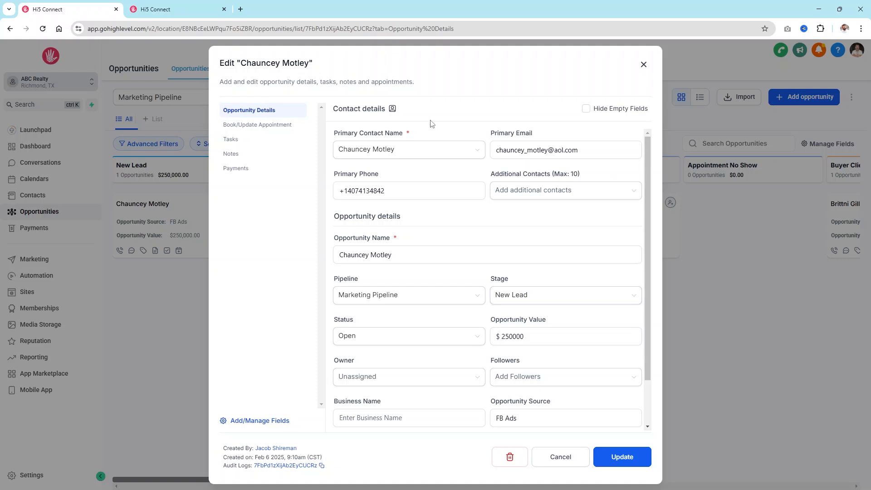
pyautogui.click(398, 148)
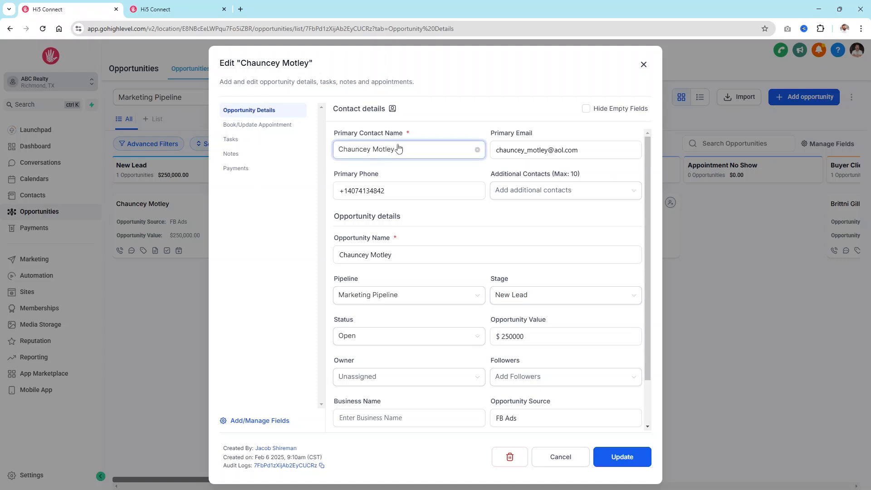
pyautogui.click(585, 150)
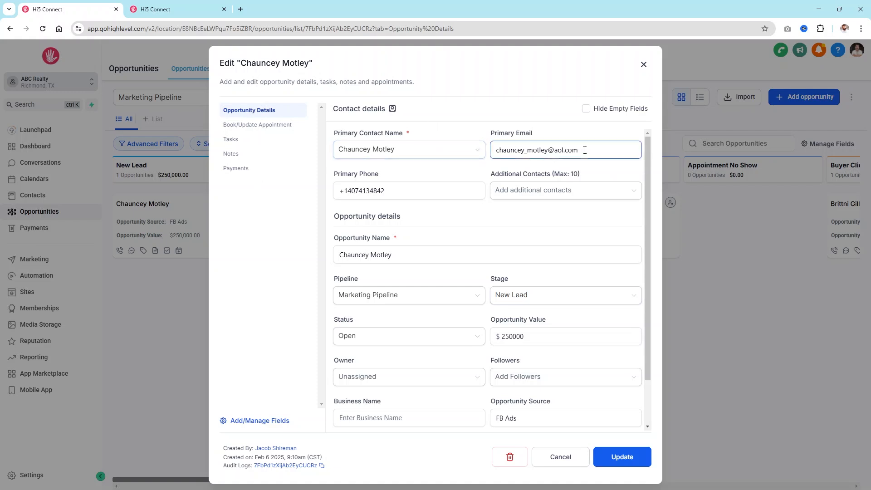
pyautogui.scroll(-1, 547, 211)
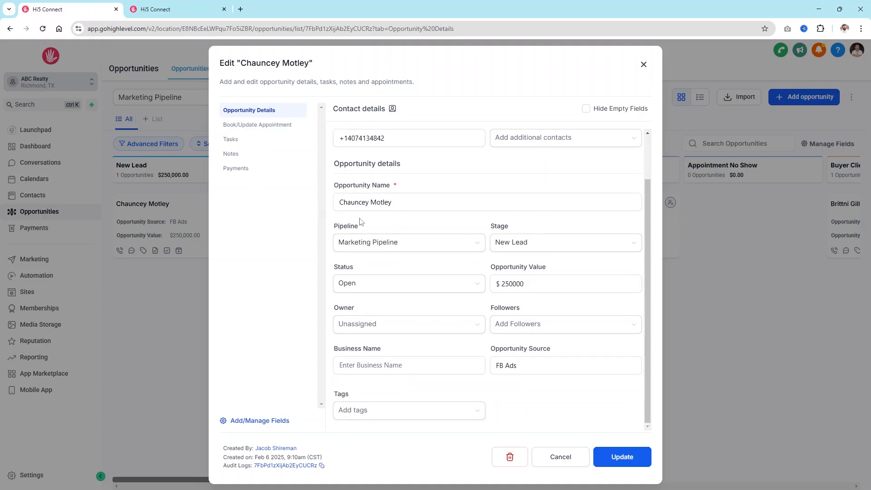
pyautogui.click(569, 245)
pyautogui.click(567, 296)
pyautogui.click(512, 242)
pyautogui.click(499, 269)
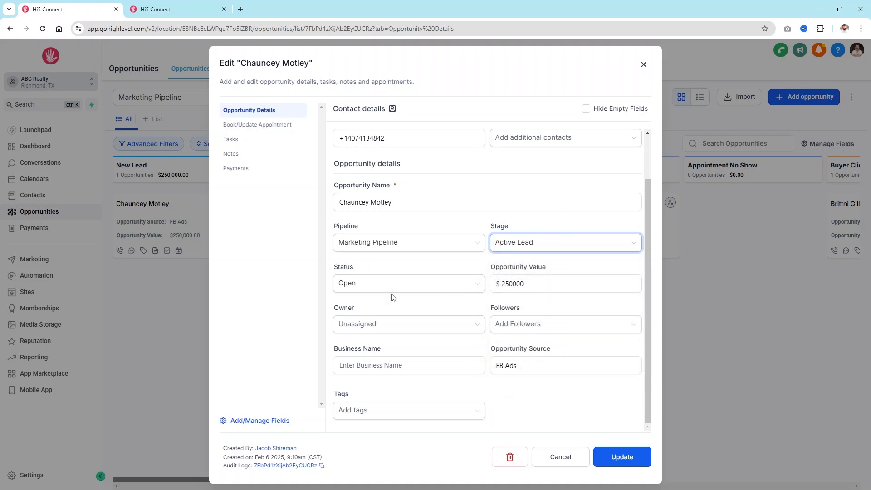
# Check the opportunity's status choices, keeping Open, and set its opportunity value to $350000.
pyautogui.click(365, 284)
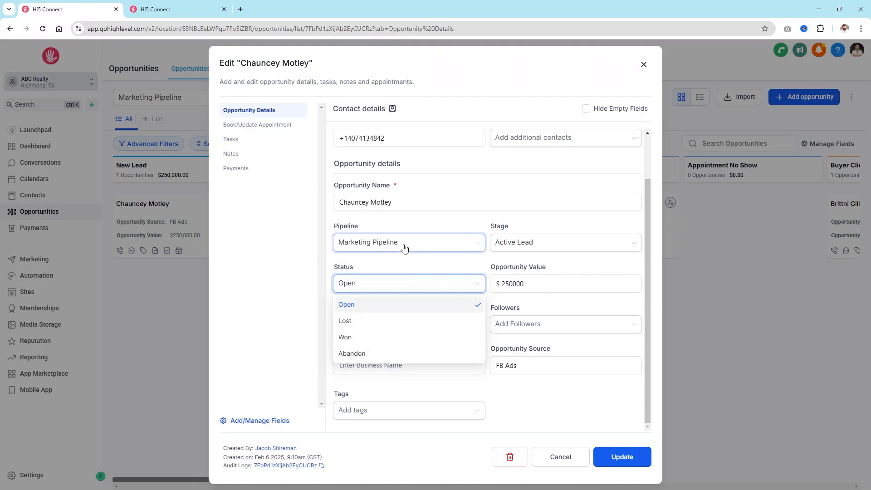
pyautogui.click(400, 264)
pyautogui.doubleClick(521, 242)
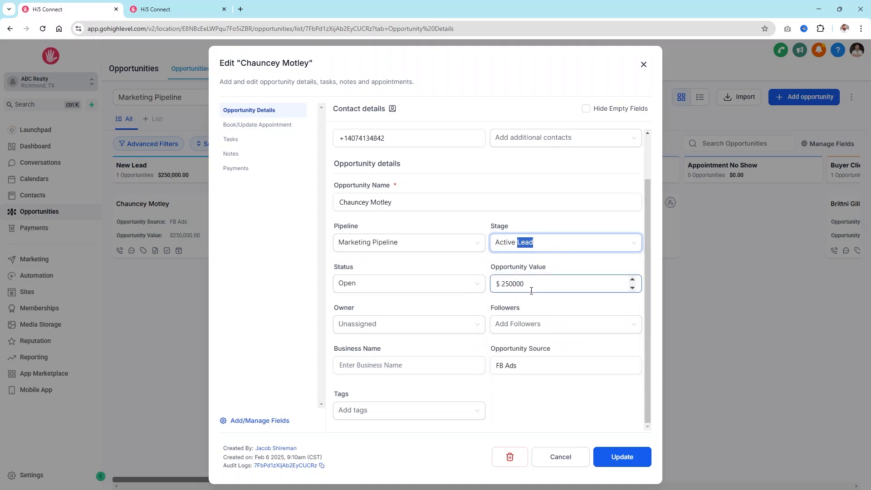
pyautogui.click(507, 288)
pyautogui.moveTo(537, 284); pyautogui.dragTo(495, 284)
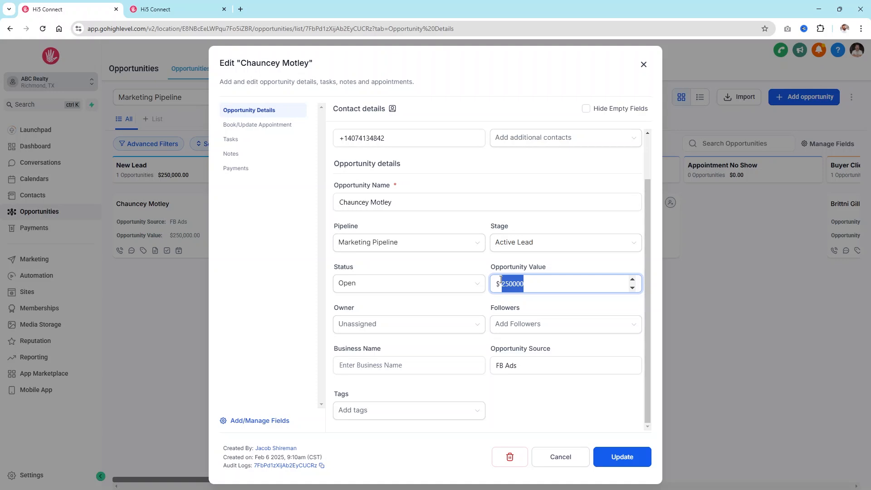
pyautogui.write('350')
# Check the opportunity's owner, followers and source fields, keep the unsaved changes and update the opportunity.
pyautogui.click(367, 311)
pyautogui.click(354, 330)
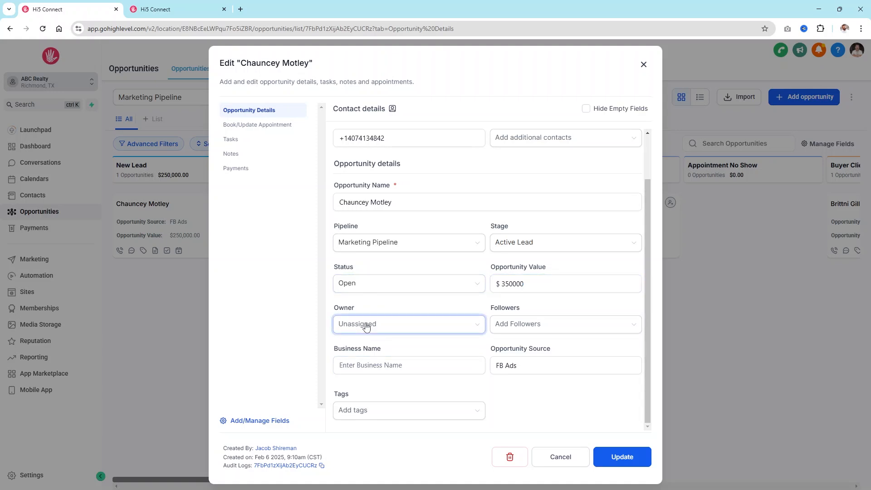
pyautogui.click(550, 321)
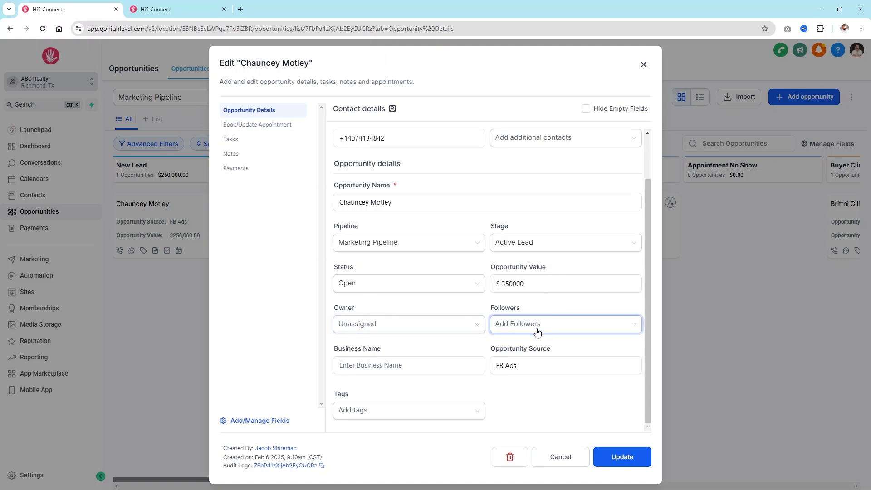
pyautogui.click(550, 362)
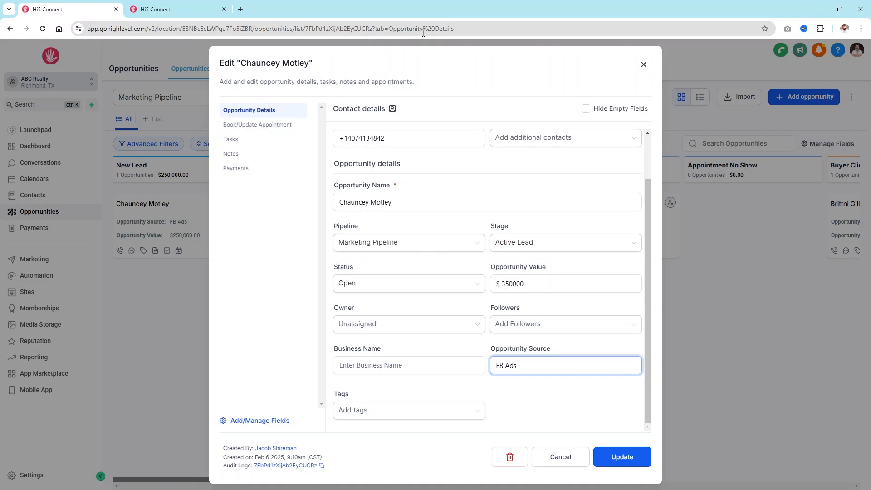
pyautogui.click(234, 125)
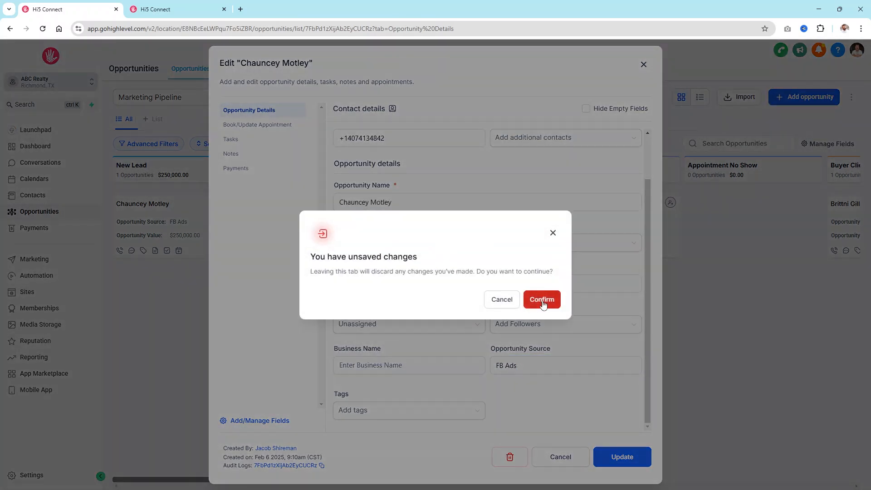
pyautogui.click(502, 300)
pyautogui.click(618, 458)
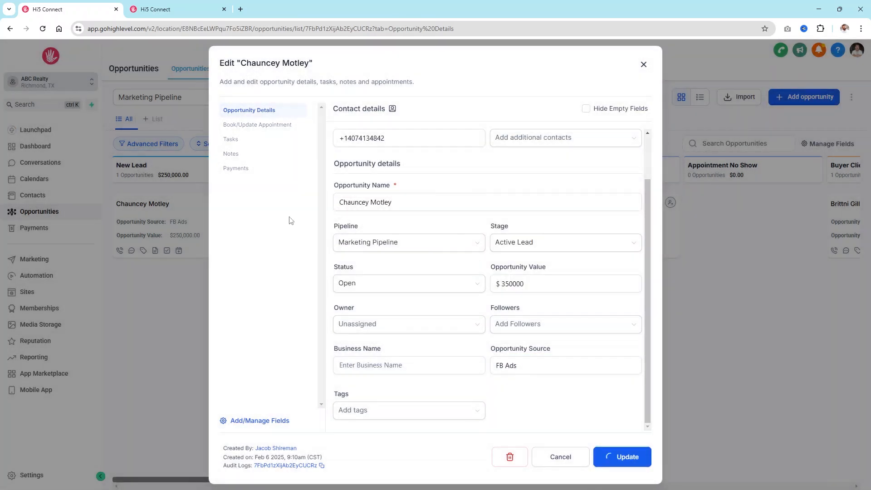
# Draft an appointment on the Schedule an Appointment calendar for Feb 6, 2025 at 10:30 am and discard it without booking.
pyautogui.click(278, 125)
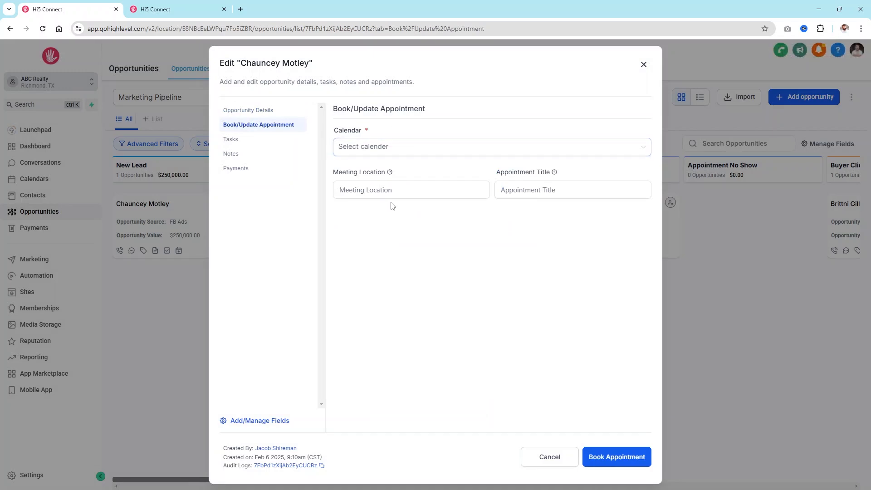
pyautogui.click(394, 150)
pyautogui.click(381, 168)
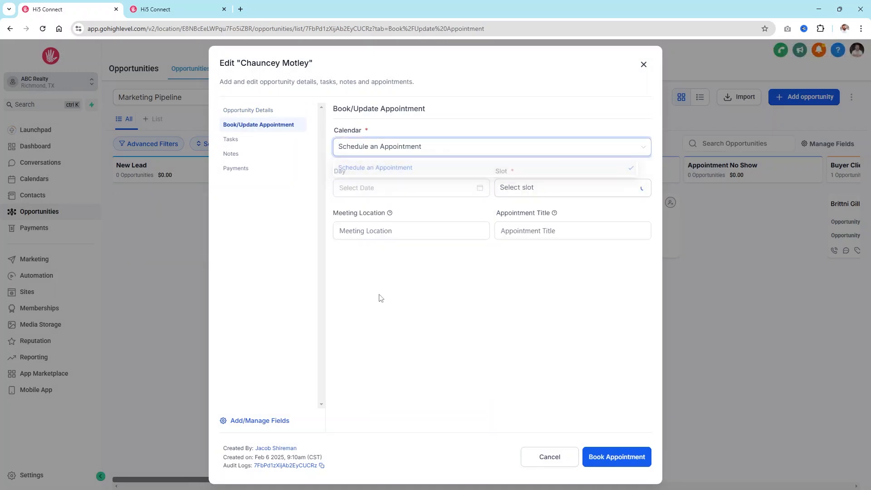
pyautogui.click(385, 186)
pyautogui.click(399, 282)
pyautogui.click(579, 188)
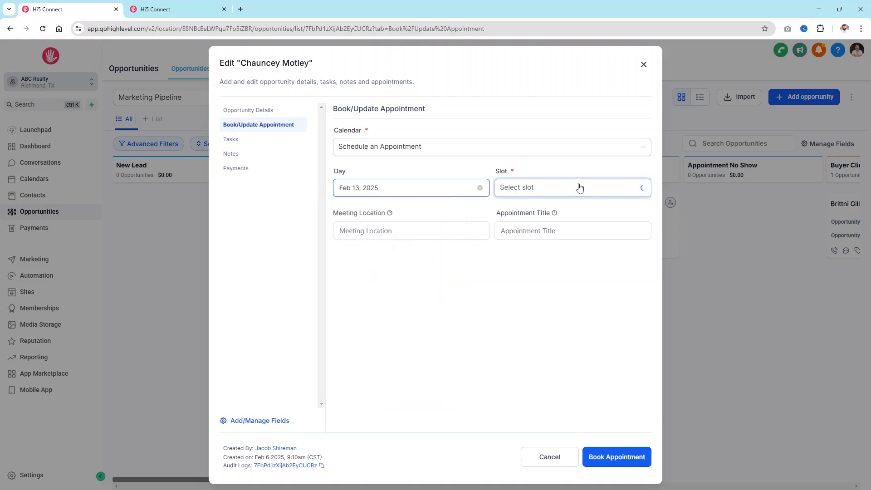
pyautogui.click(513, 209)
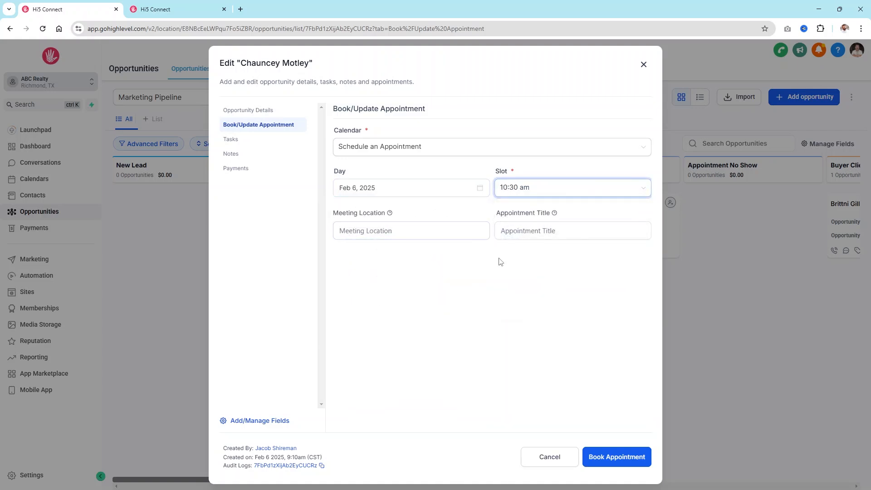
pyautogui.click(250, 143)
pyautogui.click(541, 300)
# Set the new task's due date to Feb 8, 2025 10:30 AM, check its assignee choices and try to add the task.
pyautogui.click(380, 151)
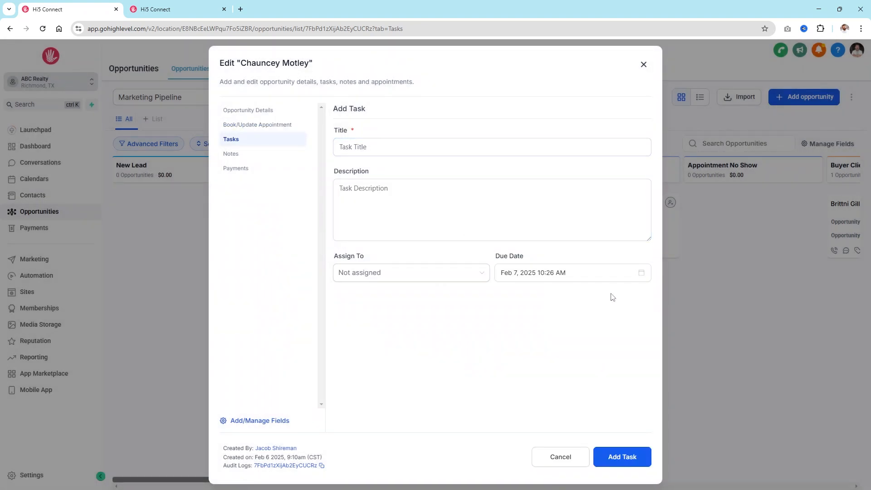
pyautogui.click(568, 274)
pyautogui.click(612, 358)
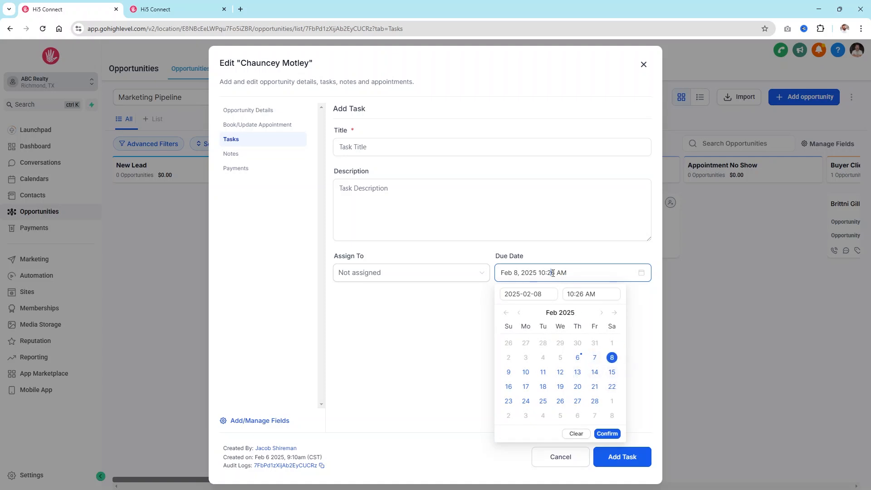
pyautogui.press('BackSpace')
pyautogui.press('BackSpace')
pyautogui.write('30')
pyautogui.click(600, 435)
pyautogui.click(418, 273)
pyautogui.click(360, 276)
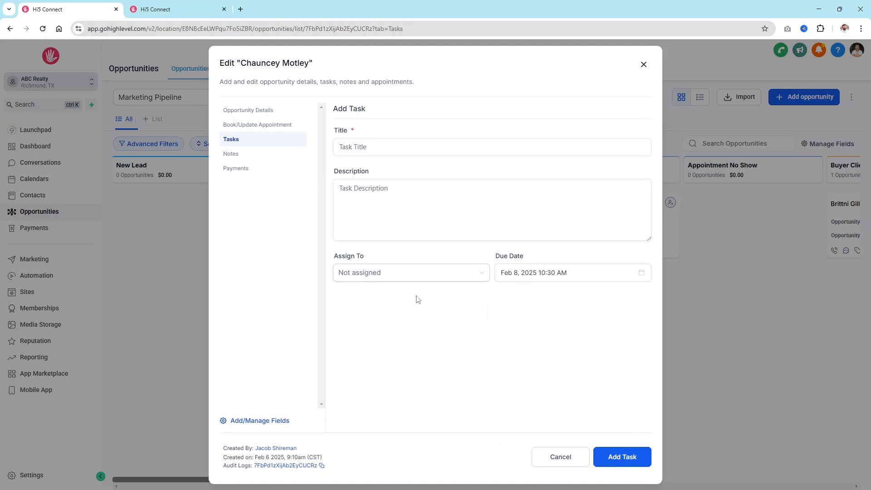
pyautogui.click(631, 463)
# Look at the opportunity's note entry and its payment actions for estimates and invoices, and close the opportunity.
pyautogui.click(234, 154)
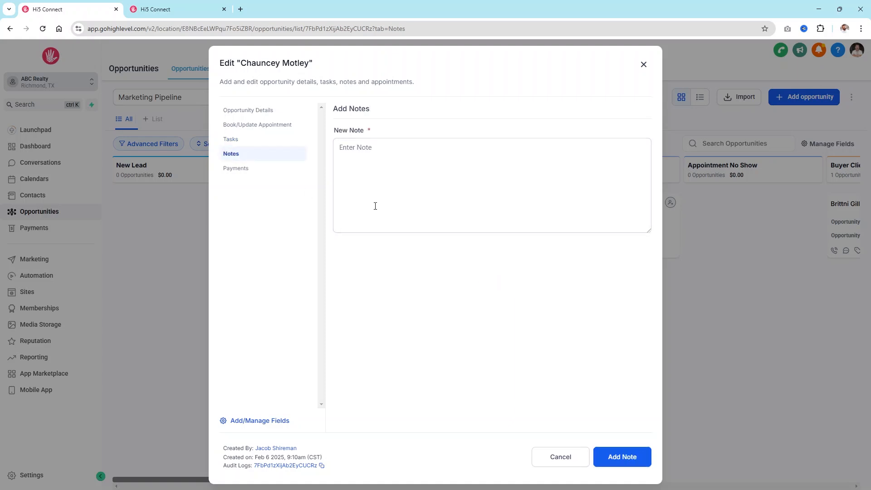
pyautogui.click(340, 168)
pyautogui.click(341, 150)
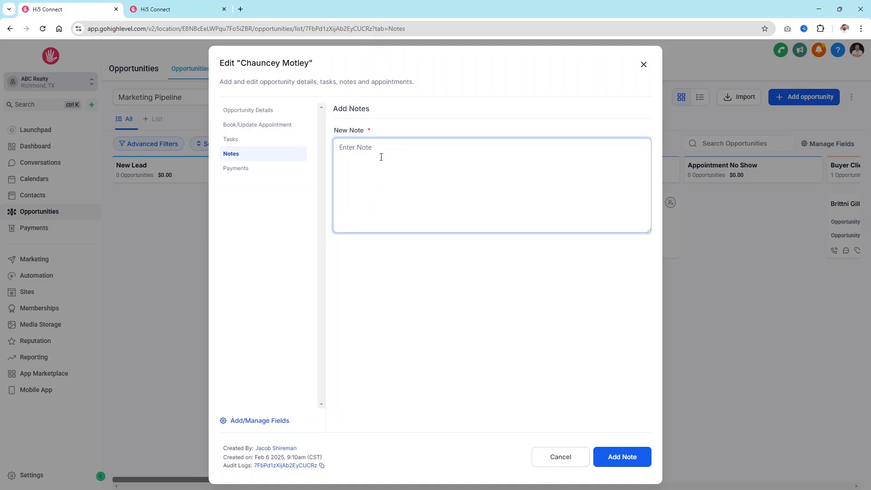
pyautogui.click(262, 170)
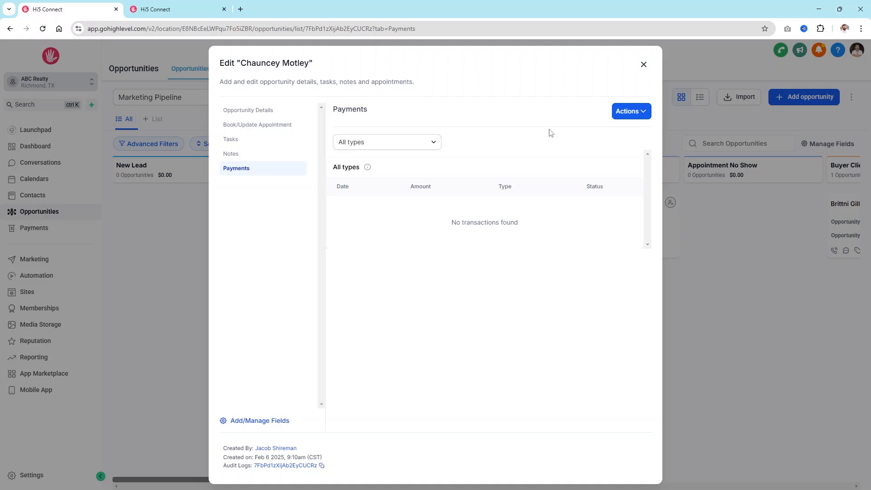
pyautogui.click(642, 111)
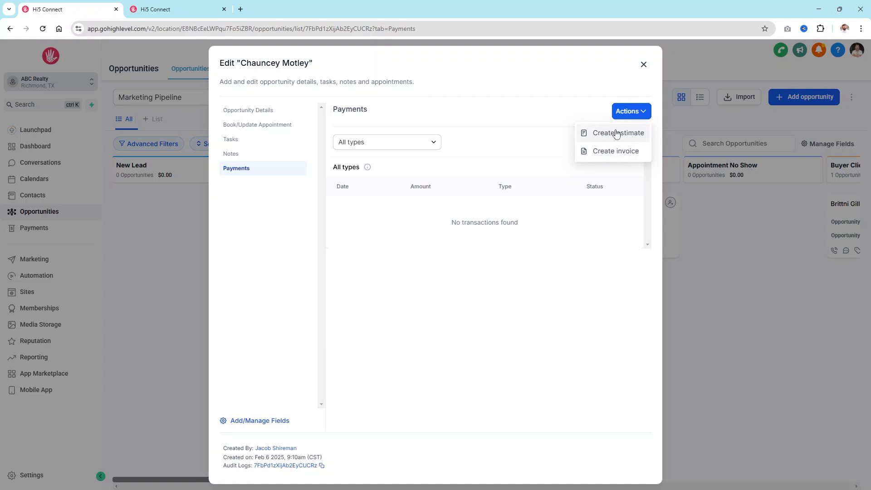
pyautogui.click(613, 152)
pyautogui.click(643, 64)
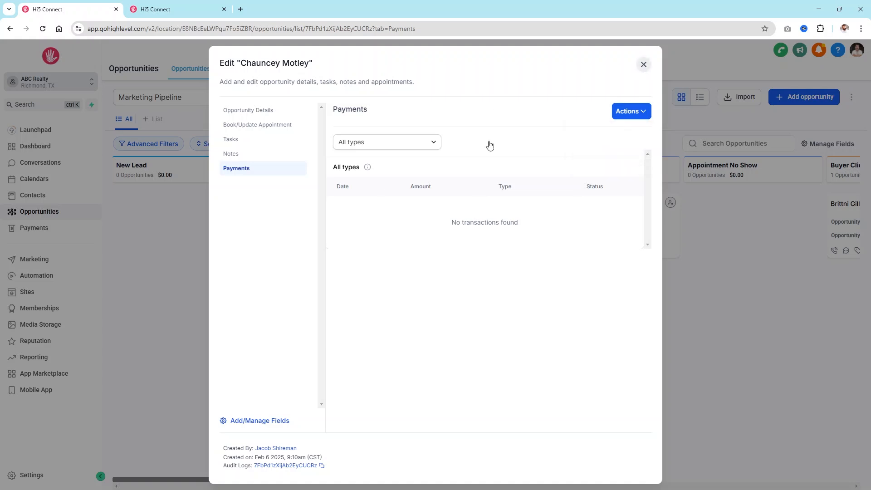
# Start a new opportunity for an existing contact in the Marketing Pipeline with the stage Buyer Client - Searching.
pyautogui.click(810, 97)
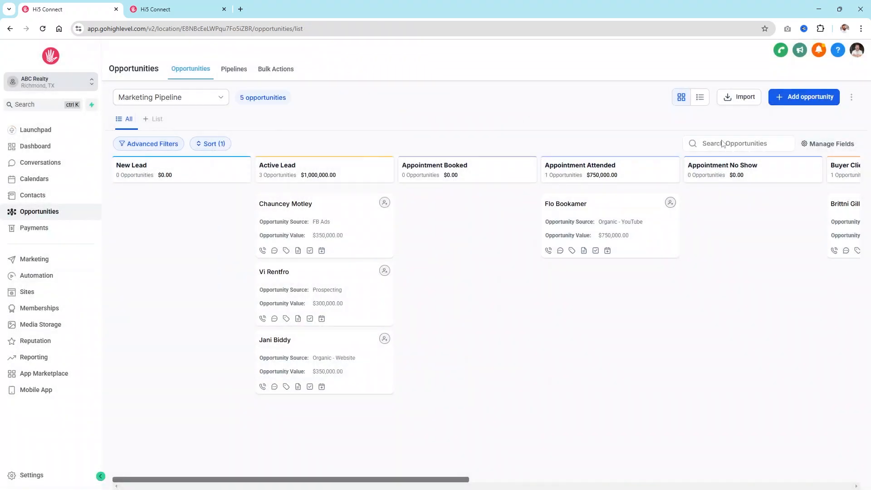
pyautogui.click(382, 153)
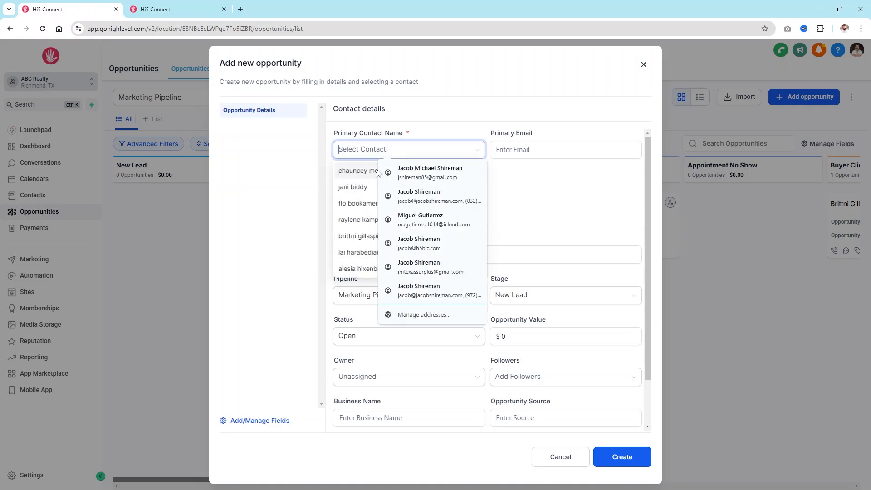
pyautogui.scroll(-2, 357, 193)
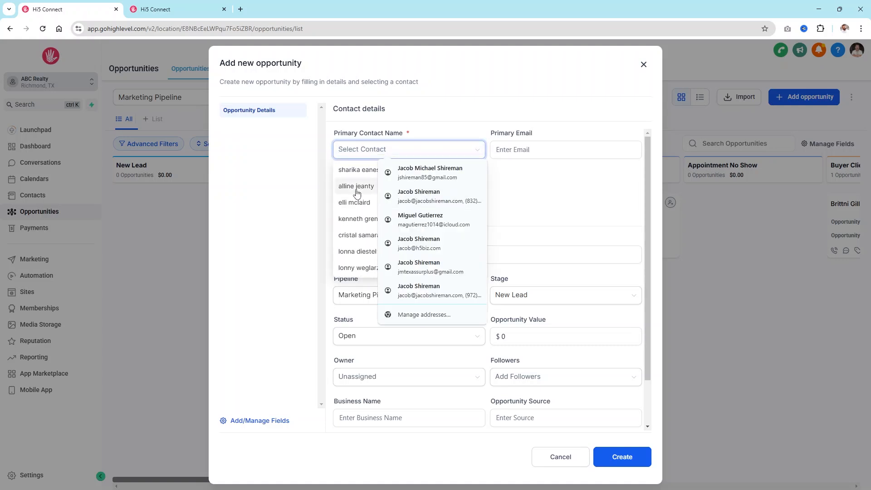
pyautogui.click(358, 213)
pyautogui.scroll(-2, 526, 194)
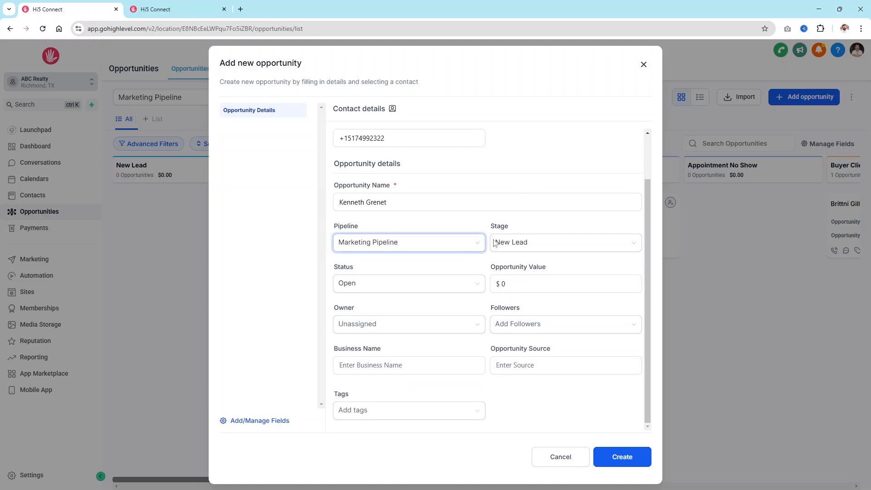
pyautogui.click(498, 241)
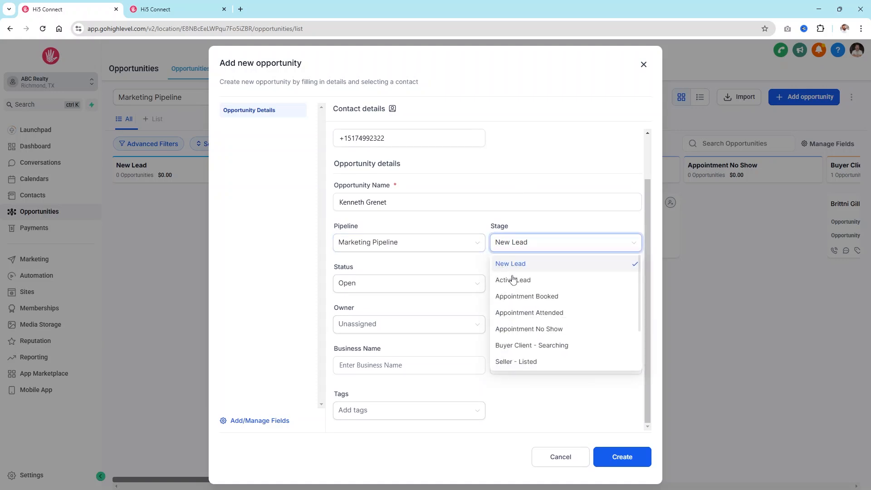
pyautogui.click(560, 346)
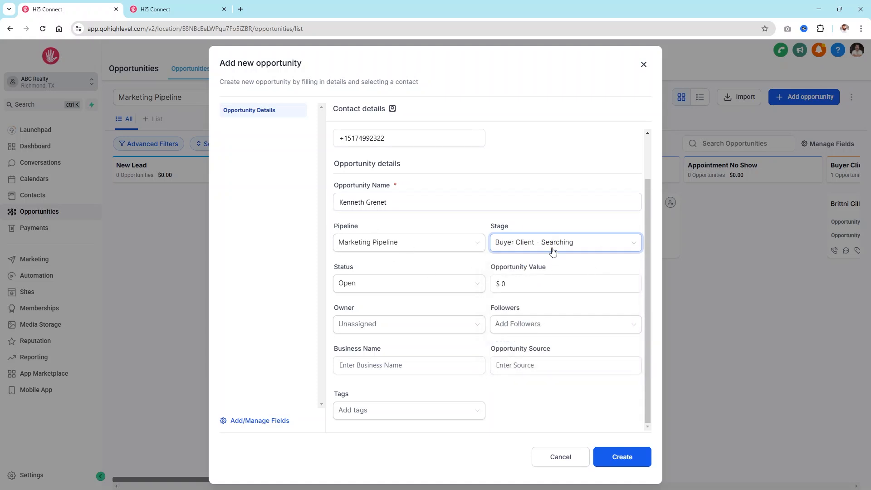
# Set the new opportunity's status to Won and its value to $500000, create it and return to the board.
pyautogui.click(395, 293)
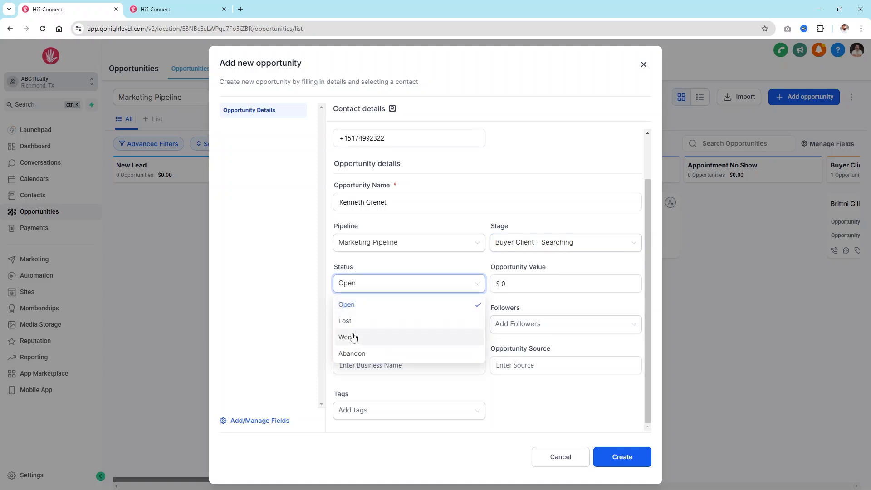
pyautogui.click(353, 337)
pyautogui.click(540, 281)
pyautogui.press('BackSpace')
pyautogui.write('500000')
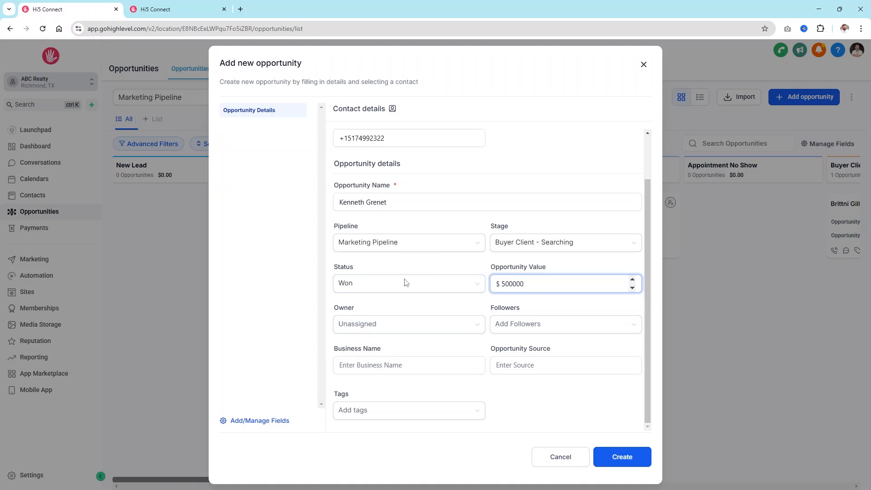
pyautogui.click(636, 457)
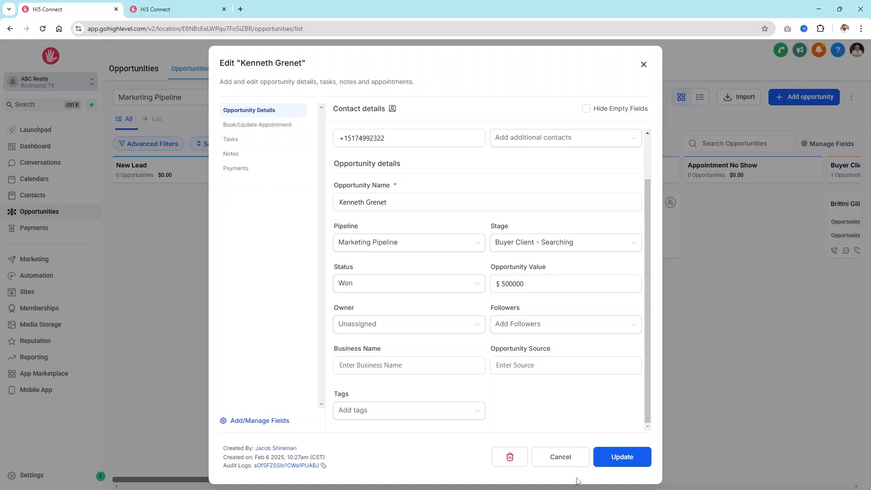
pyautogui.click(643, 64)
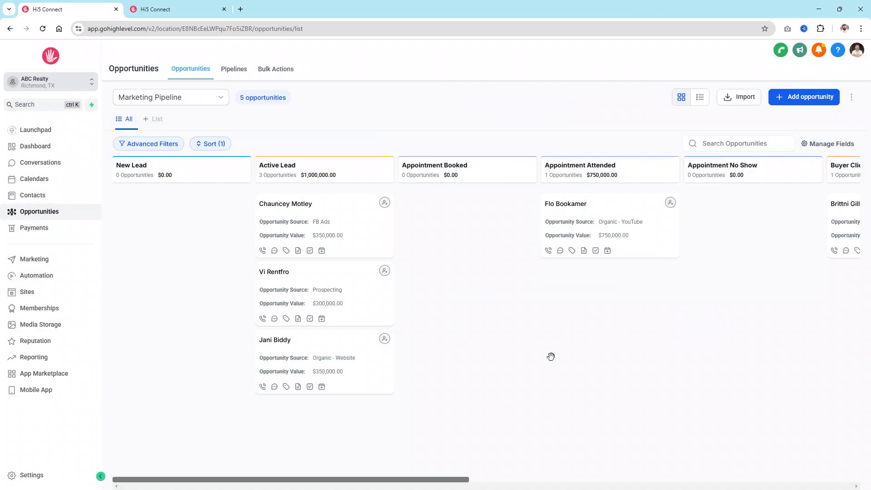
# Switch to the second account's Marketing Pipeline board and review its stages from HVCO through Not Interested.
pyautogui.click(148, 4)
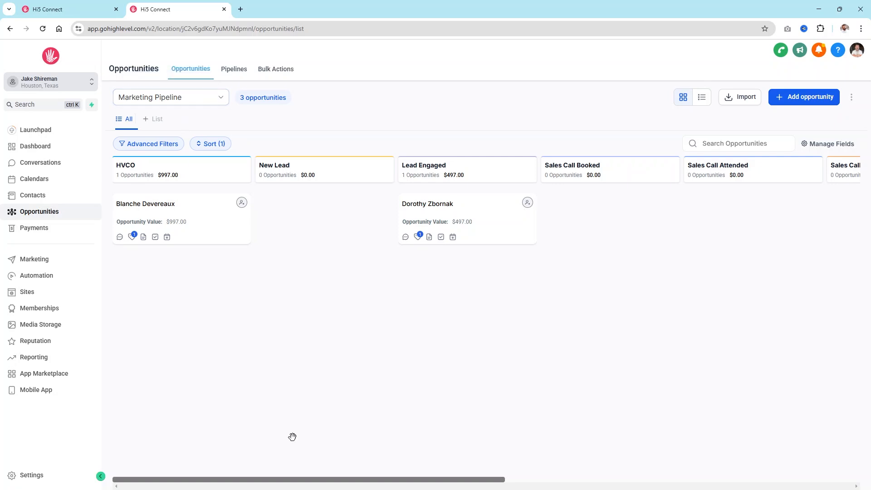
pyautogui.moveTo(289, 479); pyautogui.dragTo(163, 478)
pyautogui.moveTo(498, 480); pyautogui.dragTo(640, 479)
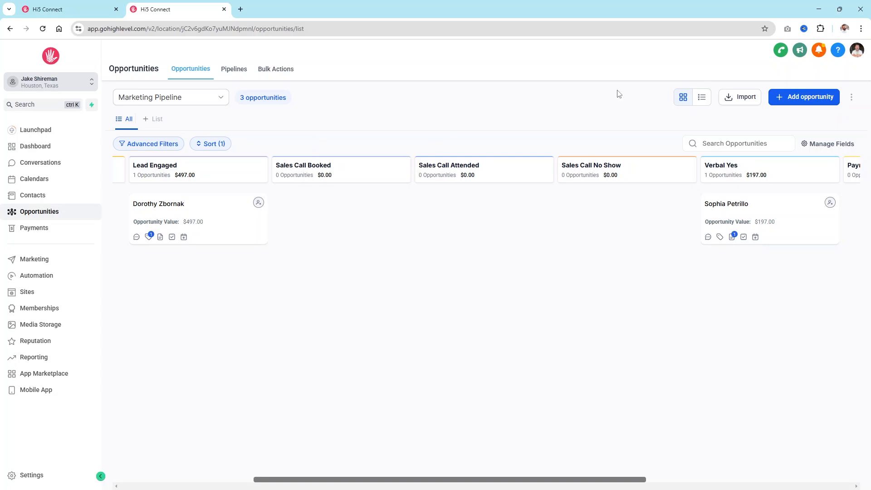
pyautogui.moveTo(628, 478); pyautogui.dragTo(769, 477)
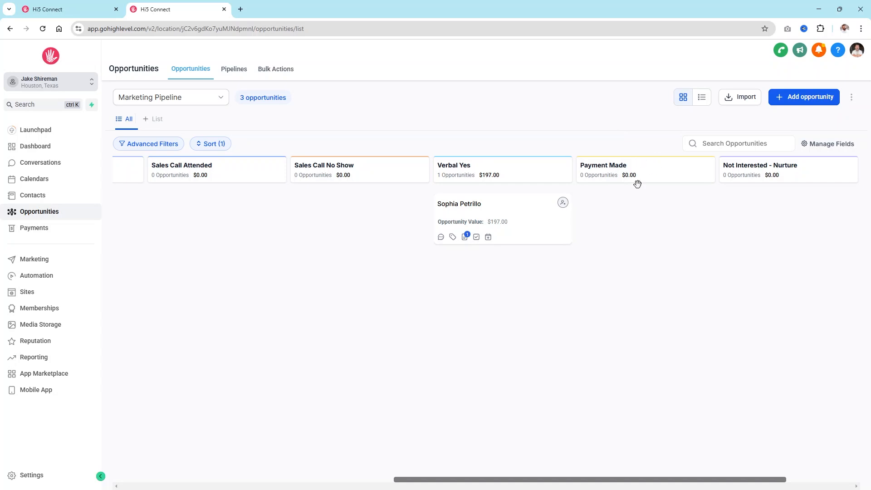
pyautogui.hscroll(3, 684, 475)
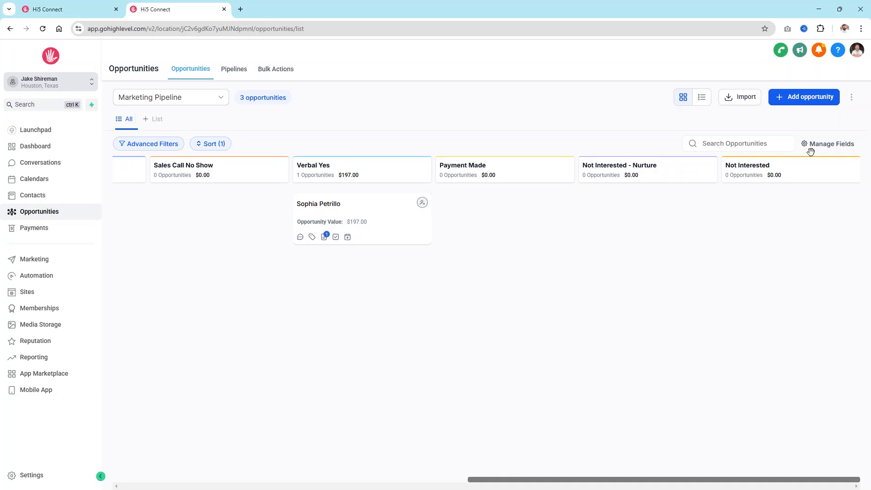
pyautogui.moveTo(552, 480); pyautogui.dragTo(99, 455)
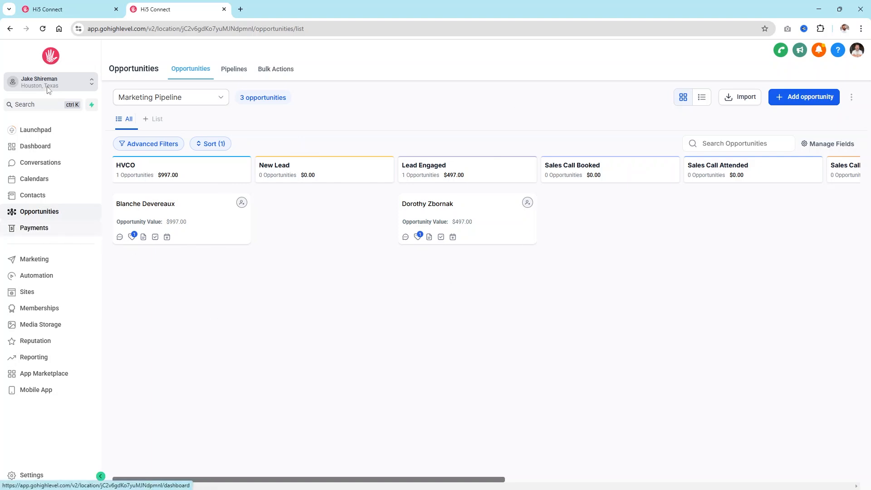
# Open the contacts list and view the record of the contact tagged downloadable guide.
pyautogui.moveTo(34, 185); pyautogui.dragTo(33, 198)
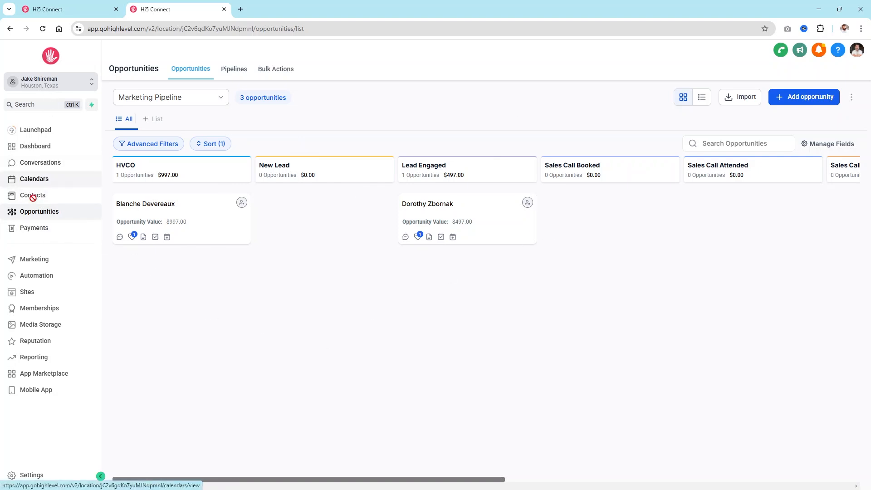
pyautogui.click(33, 196)
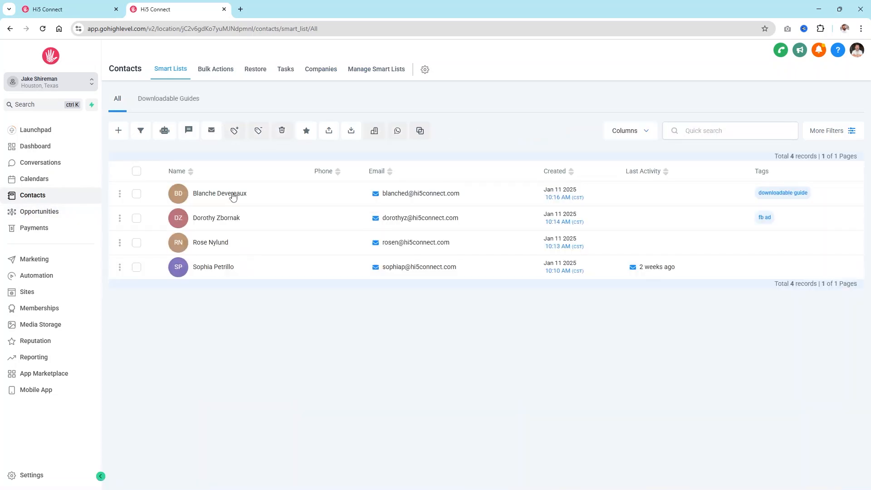
pyautogui.click(233, 195)
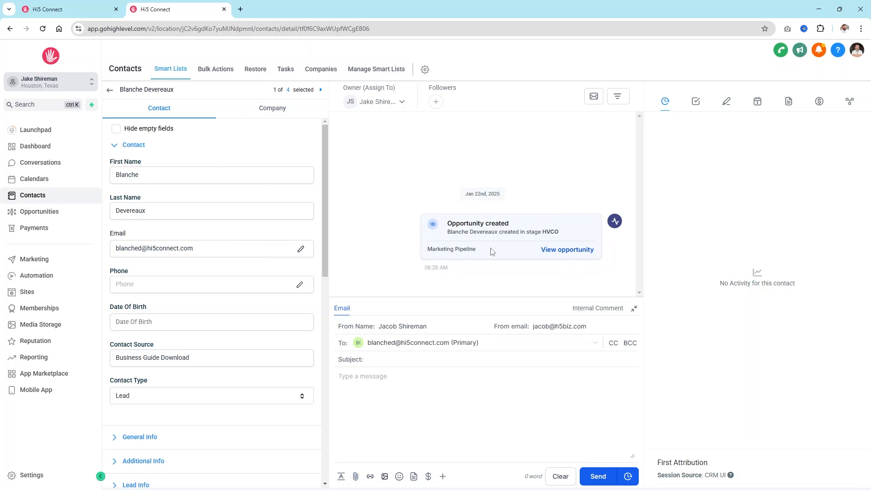
# View the Marketing Pipeline opportunity from the contact's activity timeline and close it without changes.
pyautogui.click(579, 250)
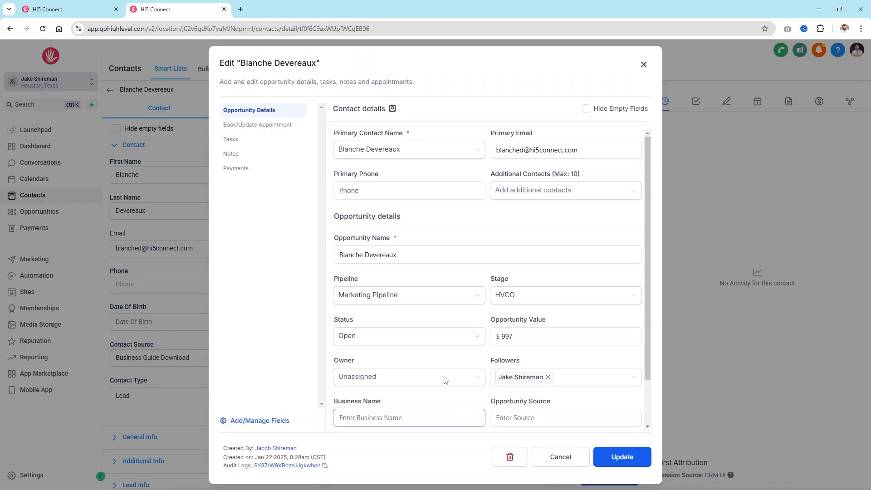
pyautogui.click(643, 65)
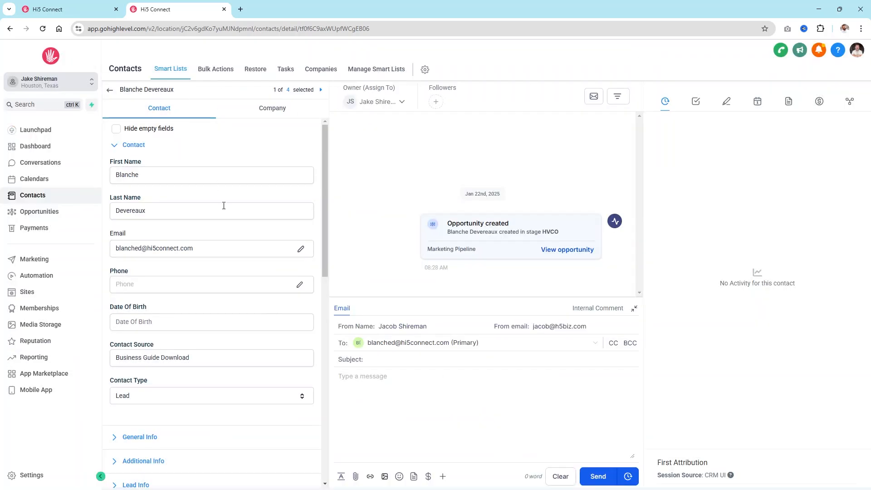
pyautogui.scroll(-10, 224, 206)
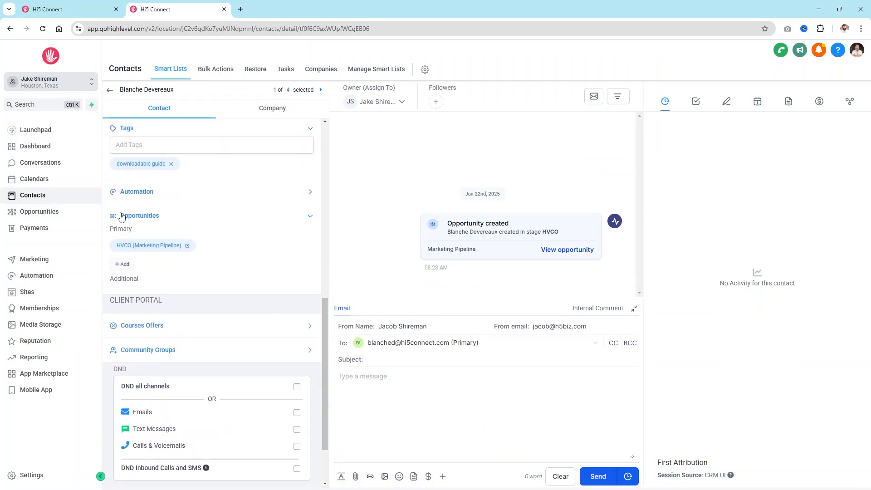
pyautogui.click(123, 263)
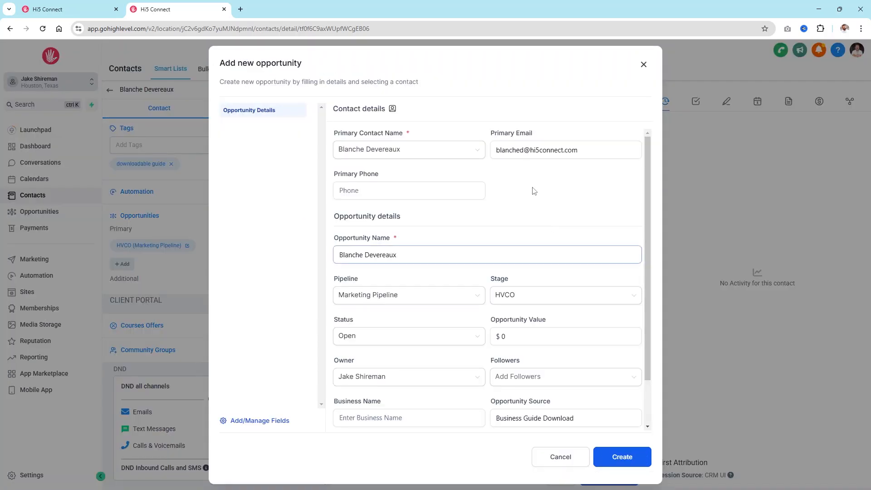
pyautogui.scroll(-2, 478, 269)
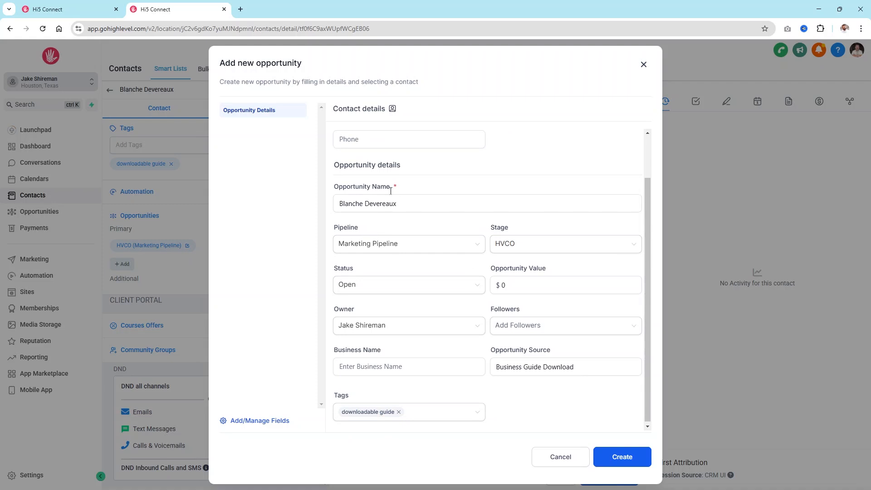
pyautogui.click(353, 249)
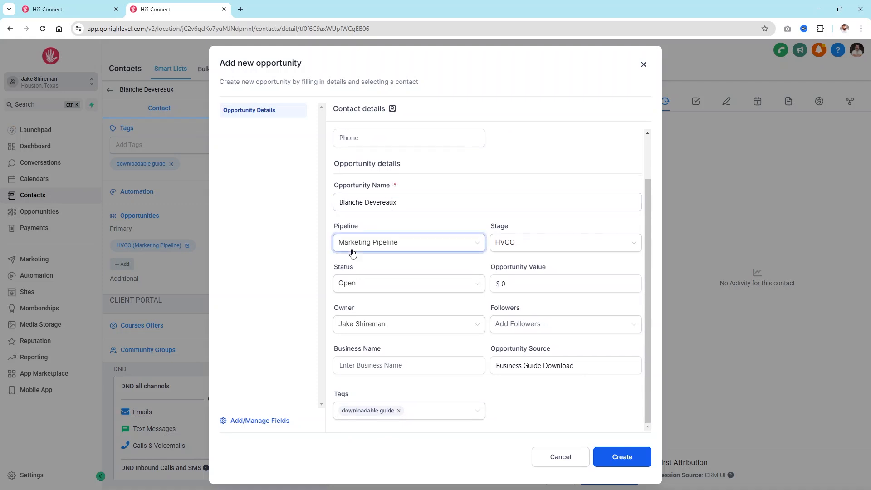
pyautogui.click(540, 247)
pyautogui.click(521, 280)
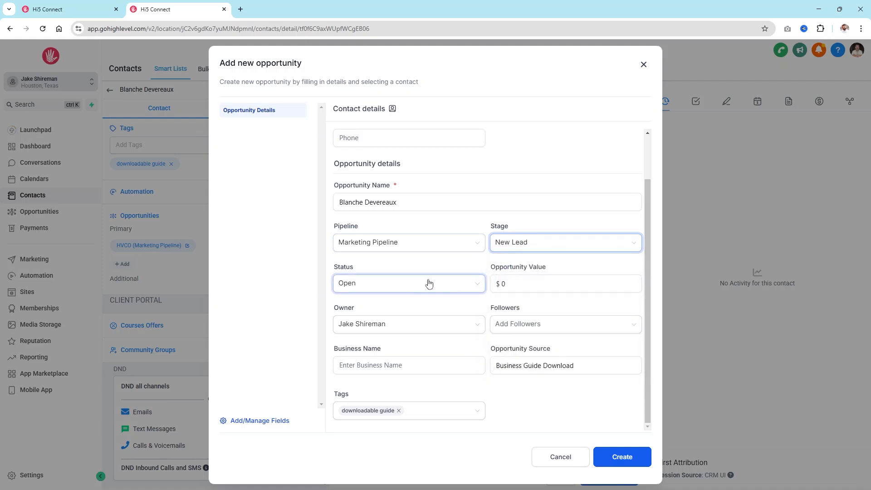
pyautogui.click(393, 288)
pyautogui.click(522, 279)
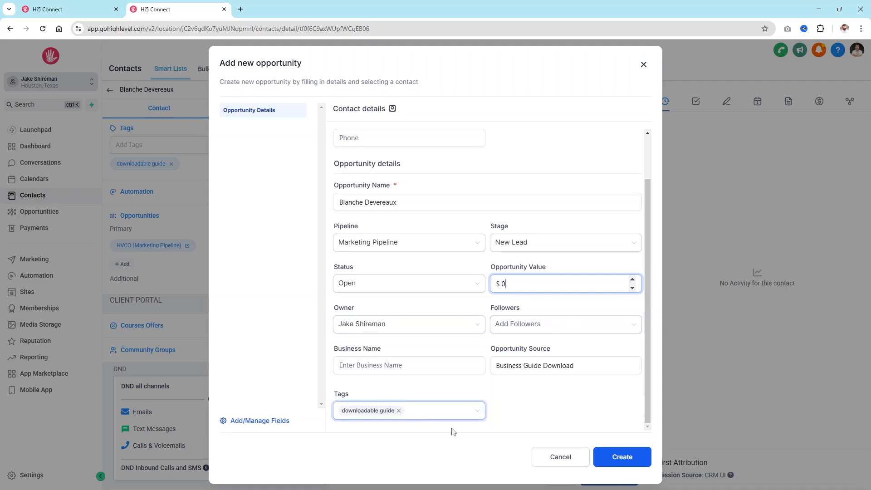
pyautogui.click(570, 465)
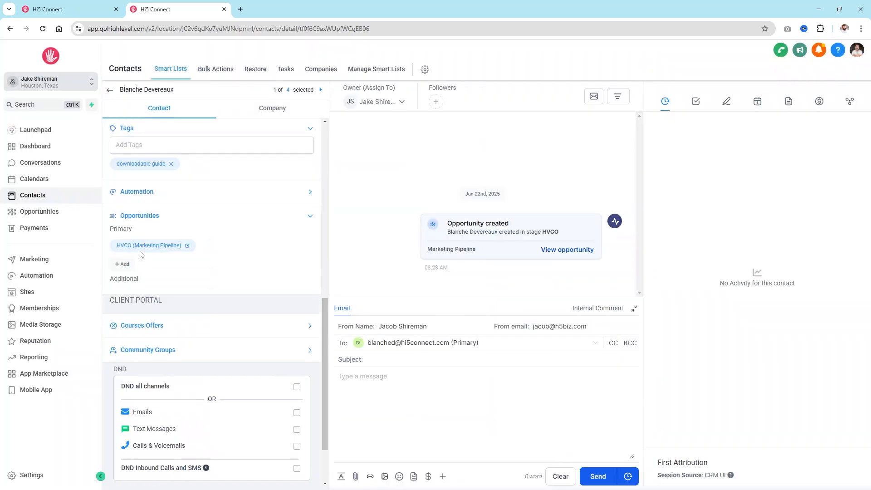
# Review the details of the primary HVCO opportunity listed in the contact's record and close it without changes.
pyautogui.click(188, 246)
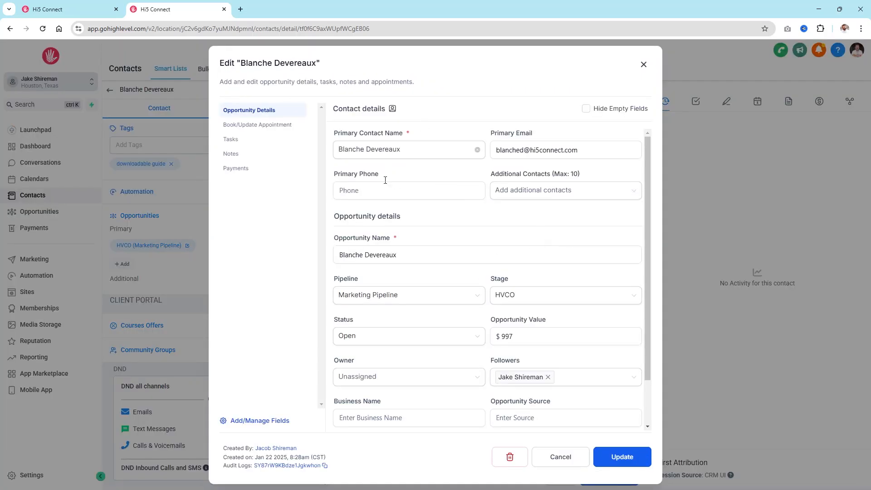
pyautogui.scroll(-2, 470, 236)
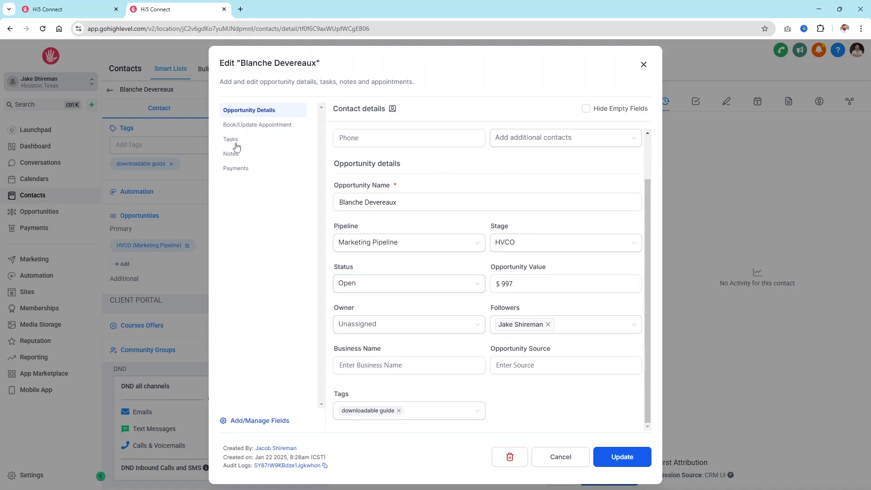
pyautogui.click(644, 65)
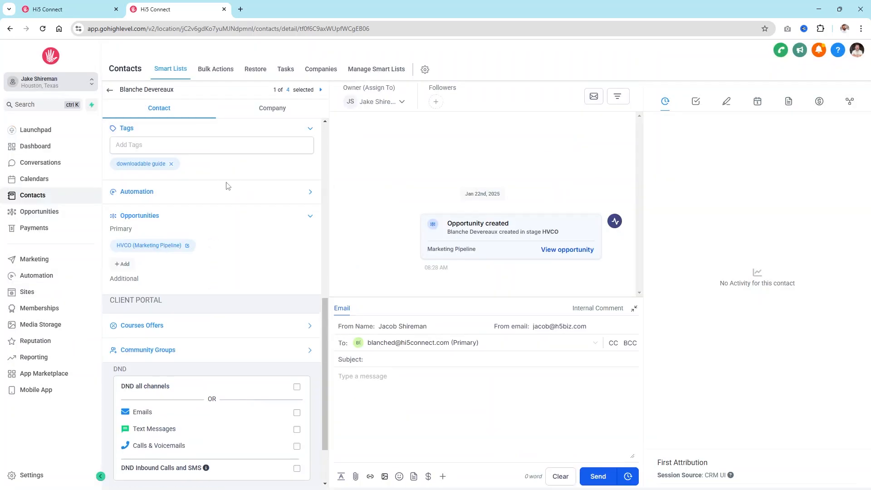
# Leave the contact record and open the account's dashboard.
pyautogui.scroll(10, 233, 177)
pyautogui.click(43, 145)
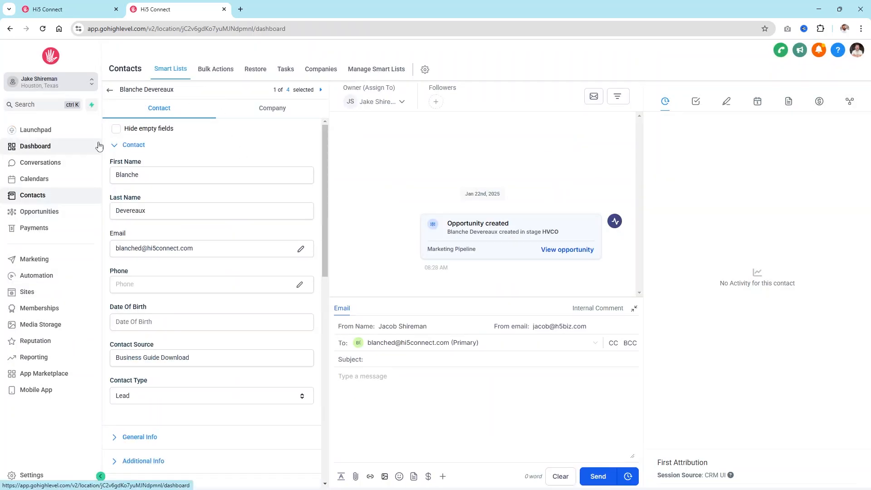